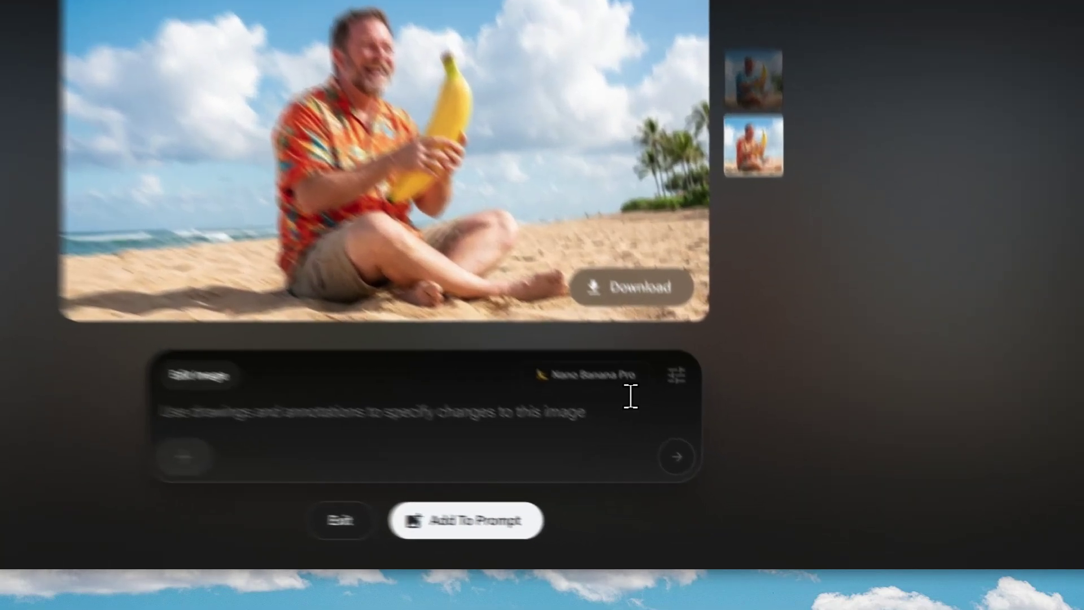
Step: Compare the blue-shirt and red-shirt versions of the beach picture, finishing on the blue-shirt version
{"action": "left_click", "coordinate": [685, 460]}
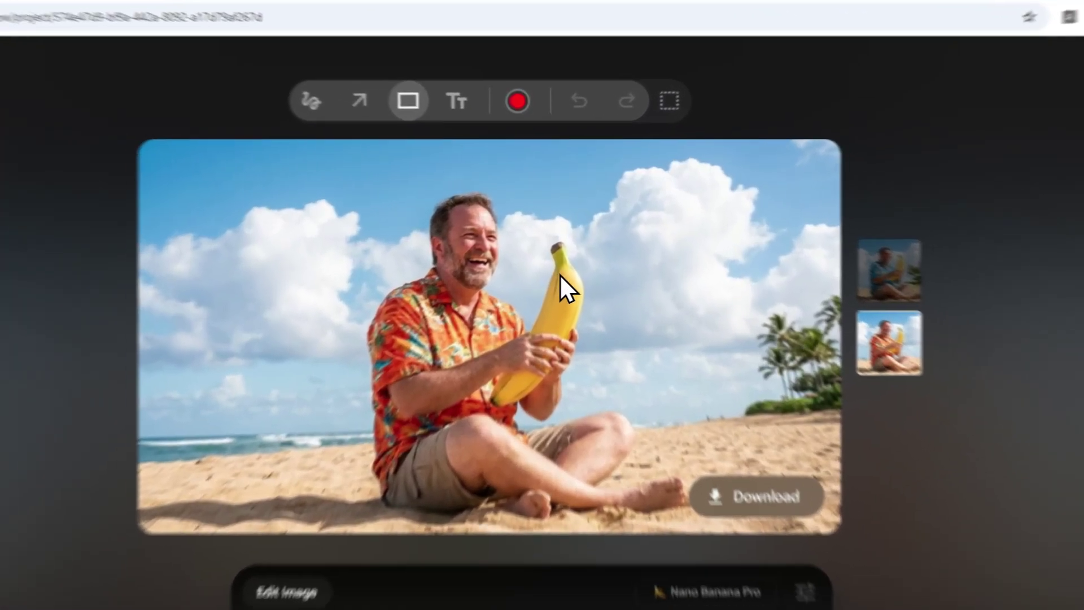
{"action": "left_click", "coordinate": [561, 239]}
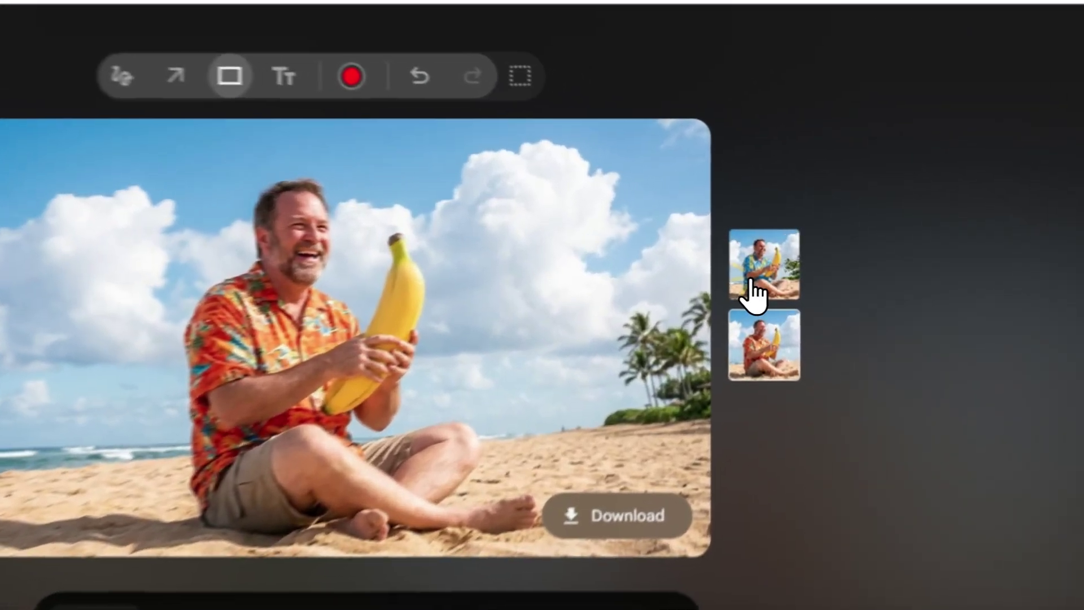
{"action": "left_click", "coordinate": [762, 240]}
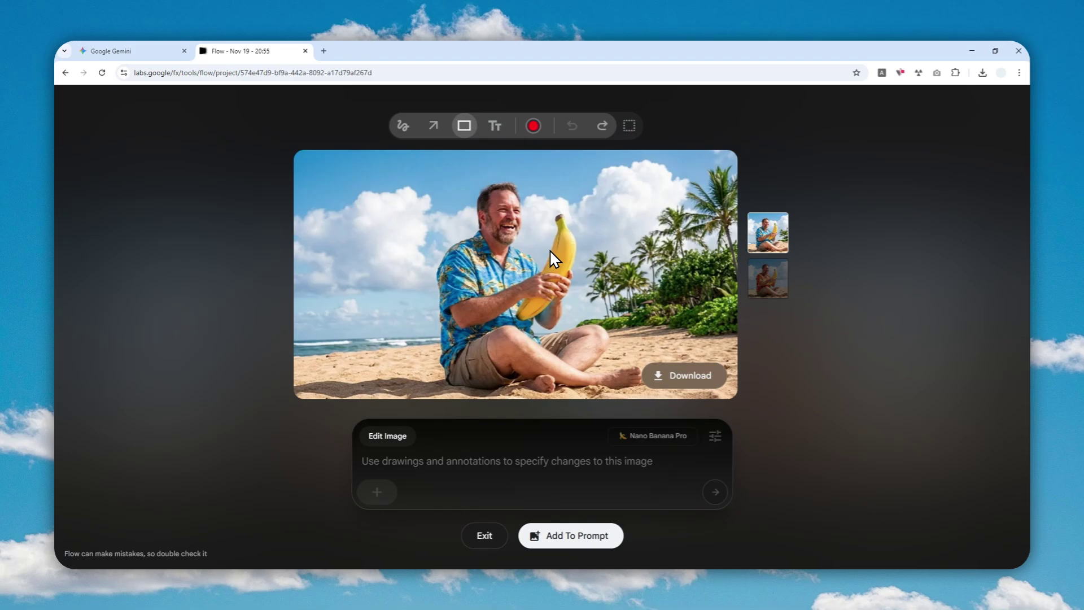
{"action": "left_click", "coordinate": [767, 276]}
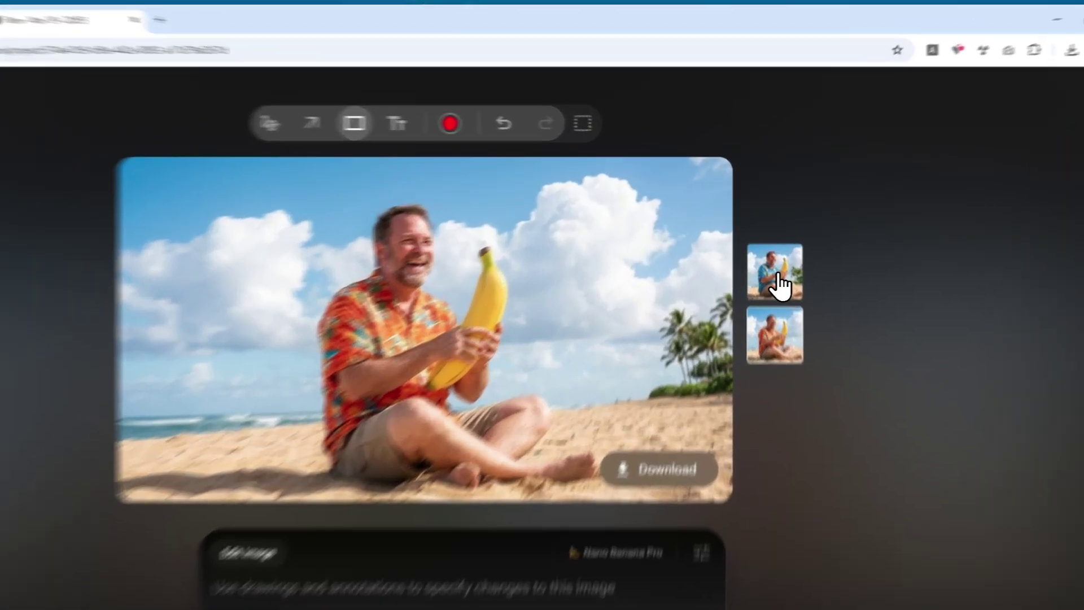
{"action": "left_click", "coordinate": [768, 232]}
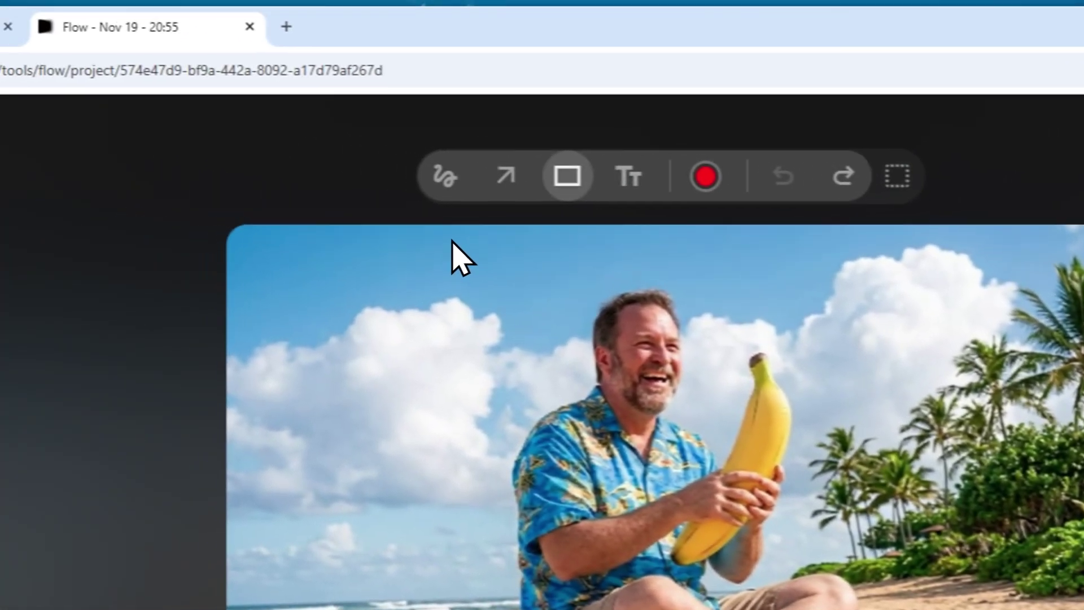
Step: Draw red freehand scribbles over the clouds and the man in the blue-shirt beach picture
{"action": "left_click", "coordinate": [448, 177]}
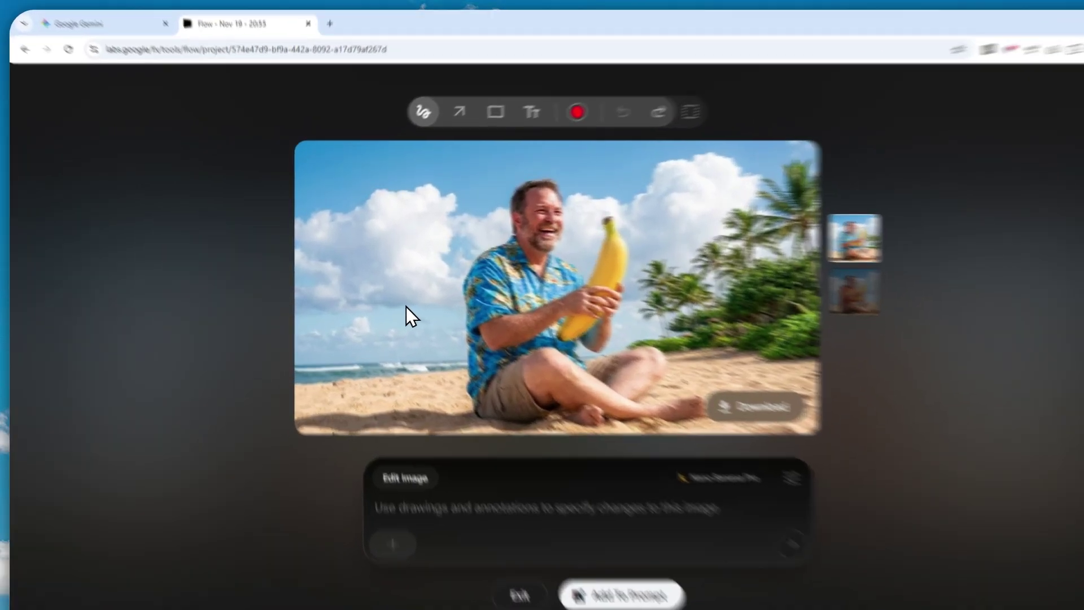
{"action": "mouse_move", "coordinate": [381, 274]}
{"action": "left_mouse_down"}
{"action": "mouse_move", "coordinate": [408, 204]}
{"action": "mouse_move", "coordinate": [424, 285]}
{"action": "left_mouse_up"}
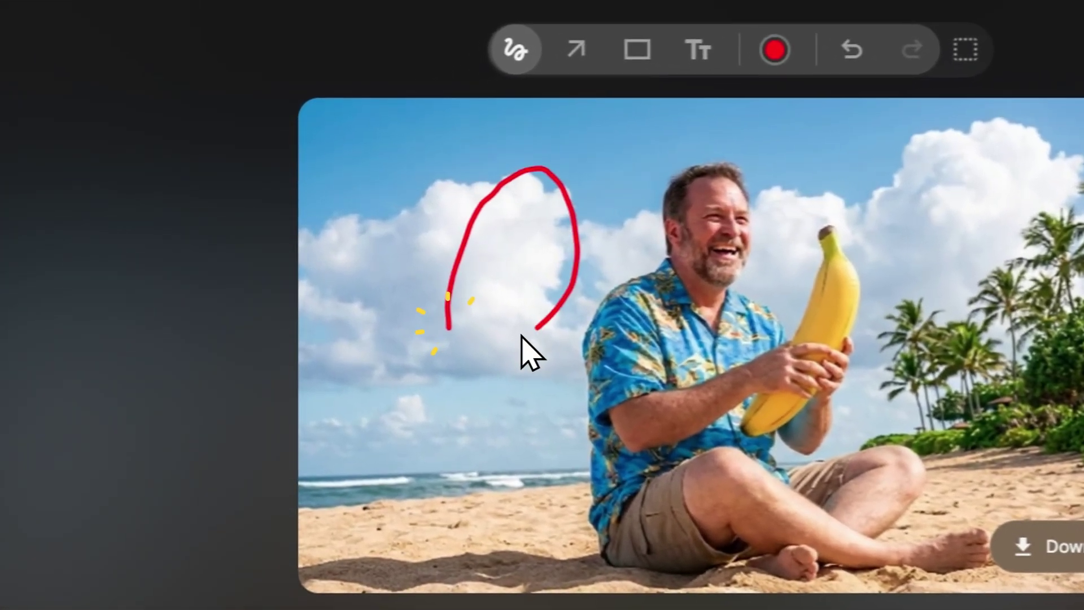
{"action": "left_click_drag", "start_coordinate": [426, 240], "coordinate": [447, 240]}
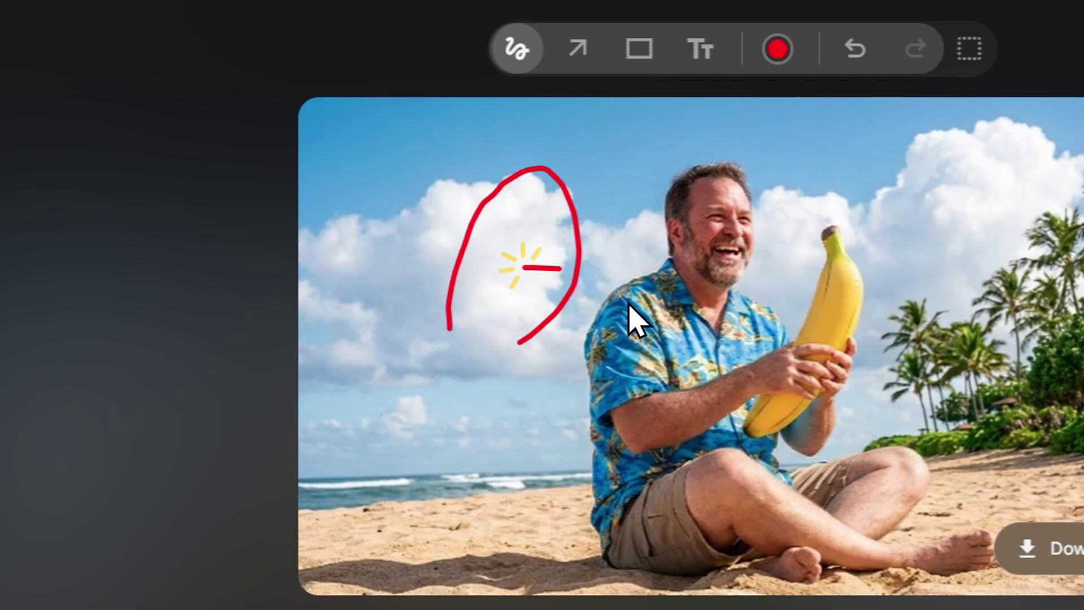
{"action": "mouse_move", "coordinate": [631, 316]}
{"action": "left_mouse_down"}
{"action": "mouse_move", "coordinate": [480, 386]}
{"action": "mouse_move", "coordinate": [783, 172]}
{"action": "mouse_move", "coordinate": [998, 291]}
{"action": "mouse_move", "coordinate": [1021, 268]}
{"action": "left_mouse_up"}
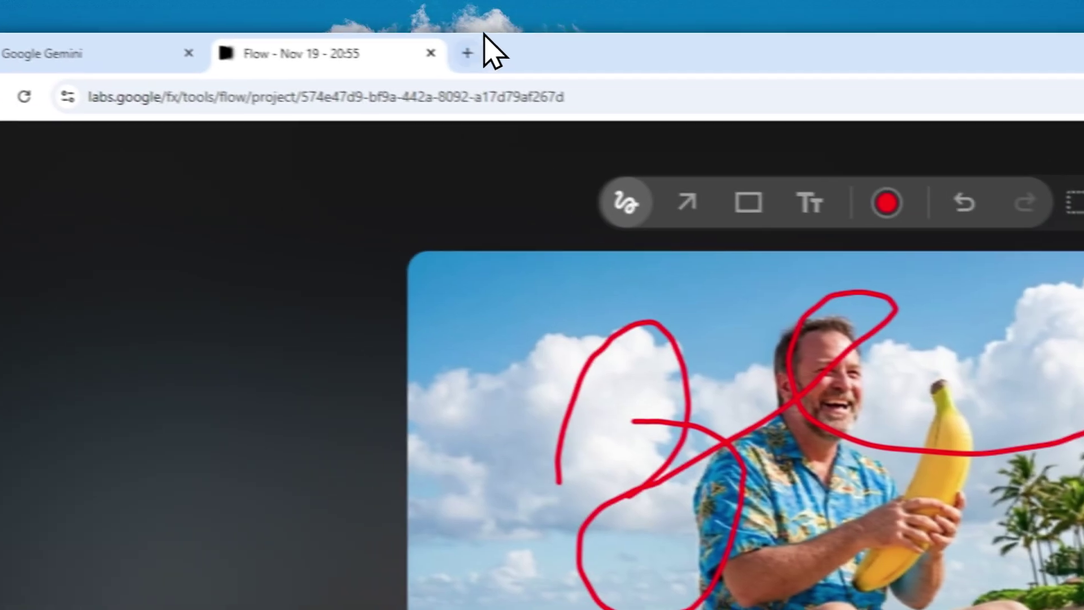
Step: Open the Flow site in a new browser tab and create a new project
{"action": "left_click", "coordinate": [472, 48]}
{"action": "type", "text": "flow"}
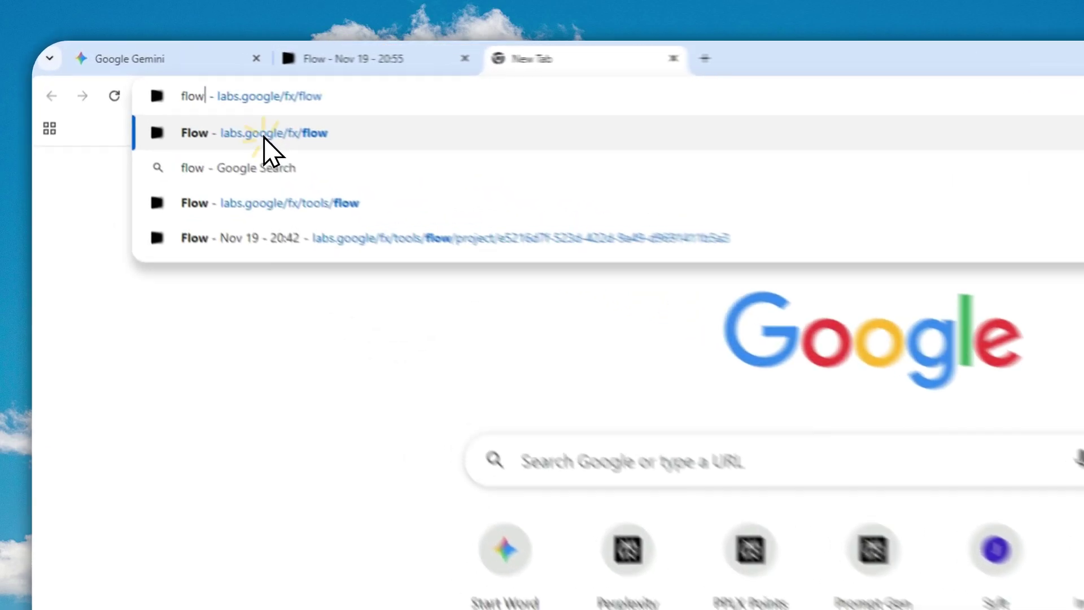
{"action": "left_click", "coordinate": [190, 96]}
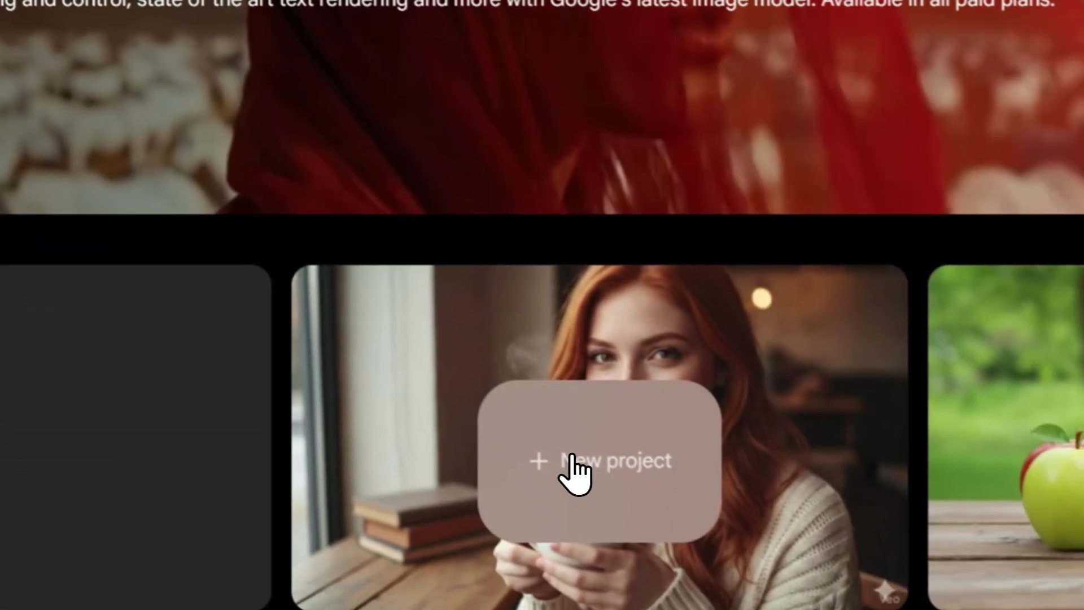
{"action": "left_click", "coordinate": [574, 467]}
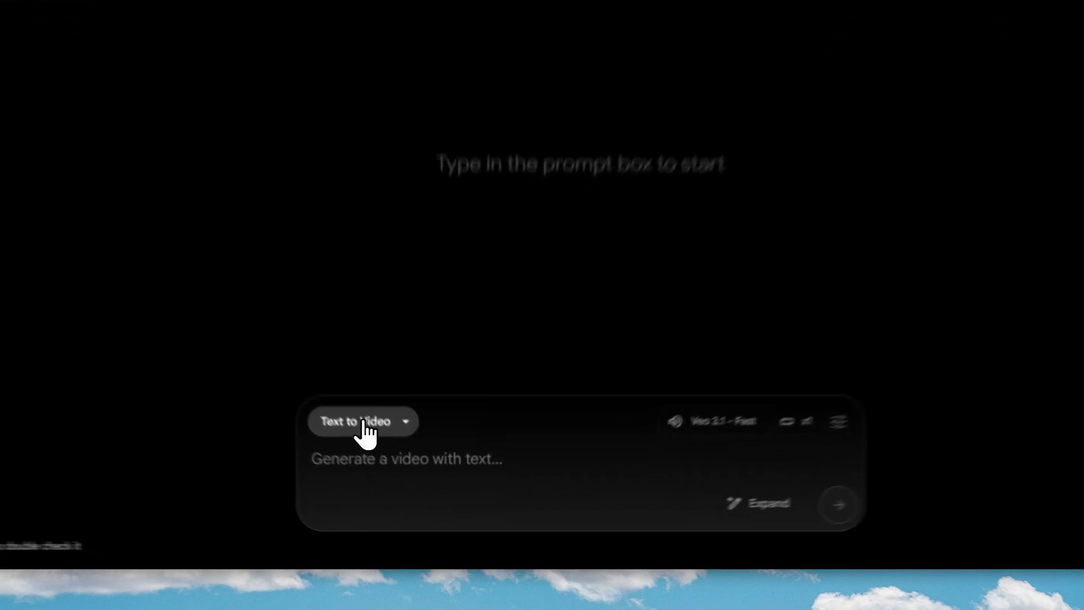
Step: Switch the project to Create Image and paste the prompt for a young British woman at a rainy bus stop
{"action": "left_click", "coordinate": [396, 470]}
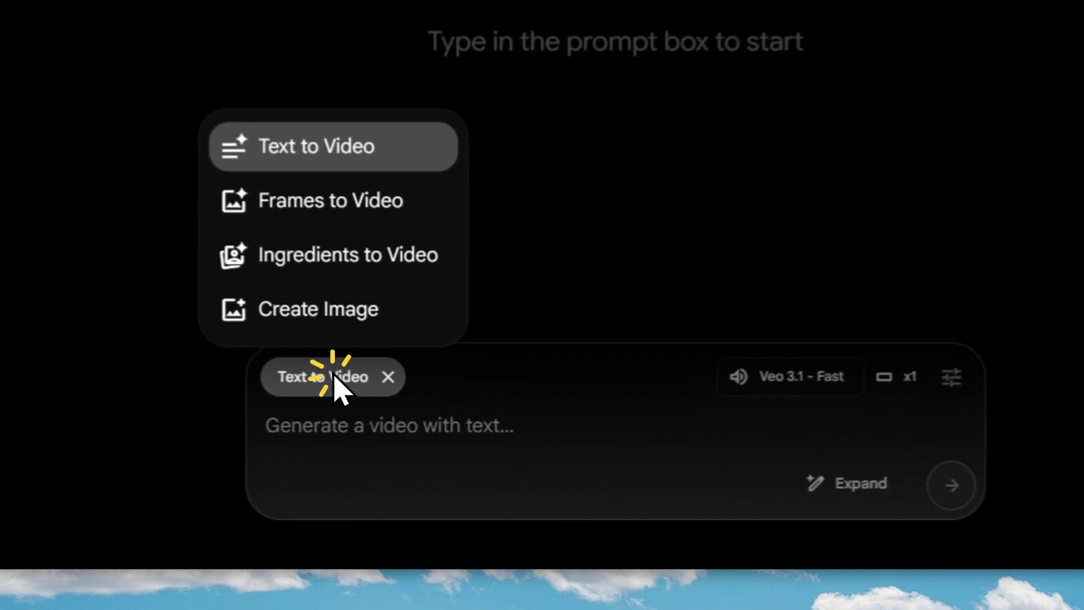
{"action": "left_click", "coordinate": [328, 319]}
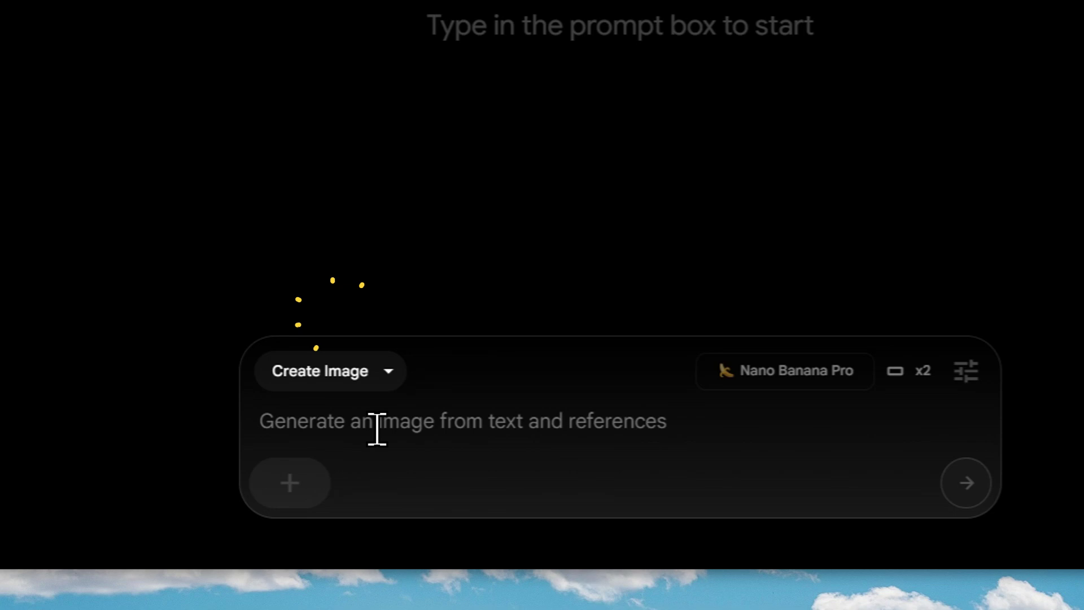
{"action": "right_click", "coordinate": [304, 415]}
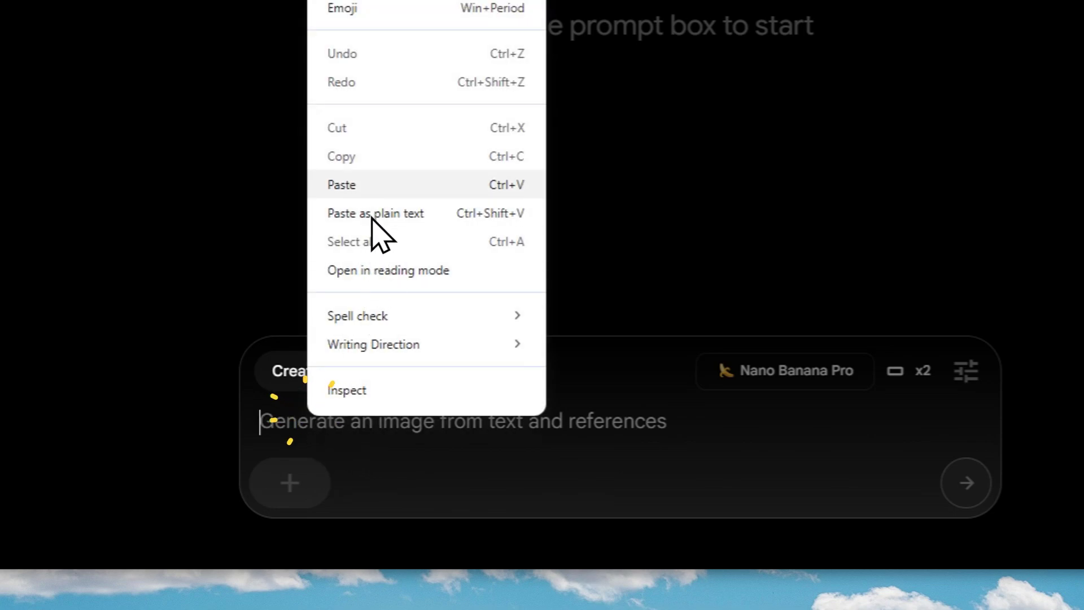
{"action": "left_click", "coordinate": [369, 186]}
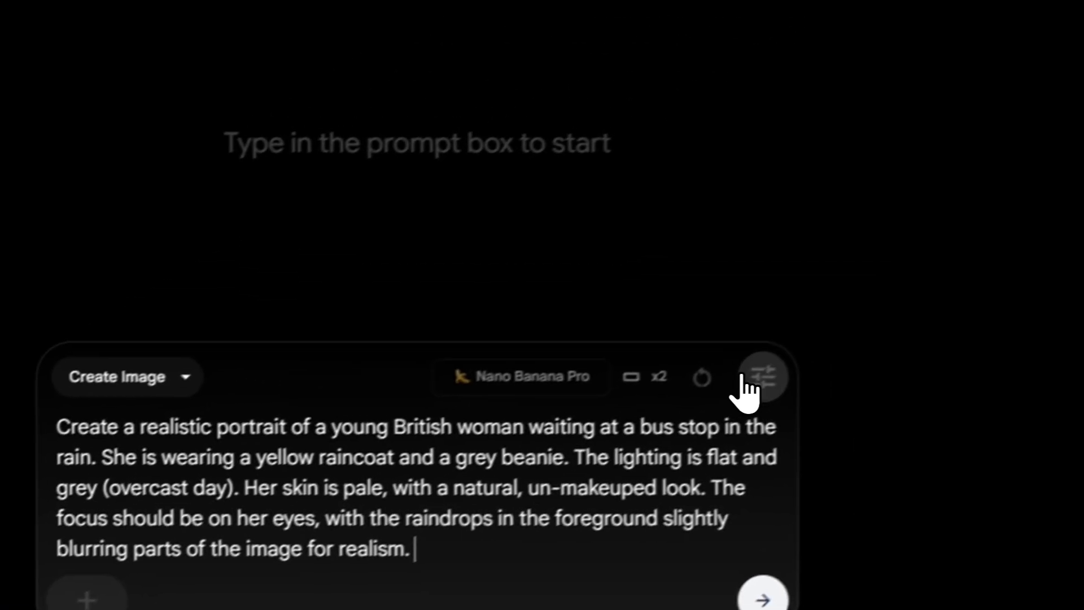
Step: Review the aspect ratio choices, keeping Landscape (16:9), and set the outputs per prompt to 1
{"action": "left_click", "coordinate": [965, 259]}
{"action": "left_click", "coordinate": [321, 163]}
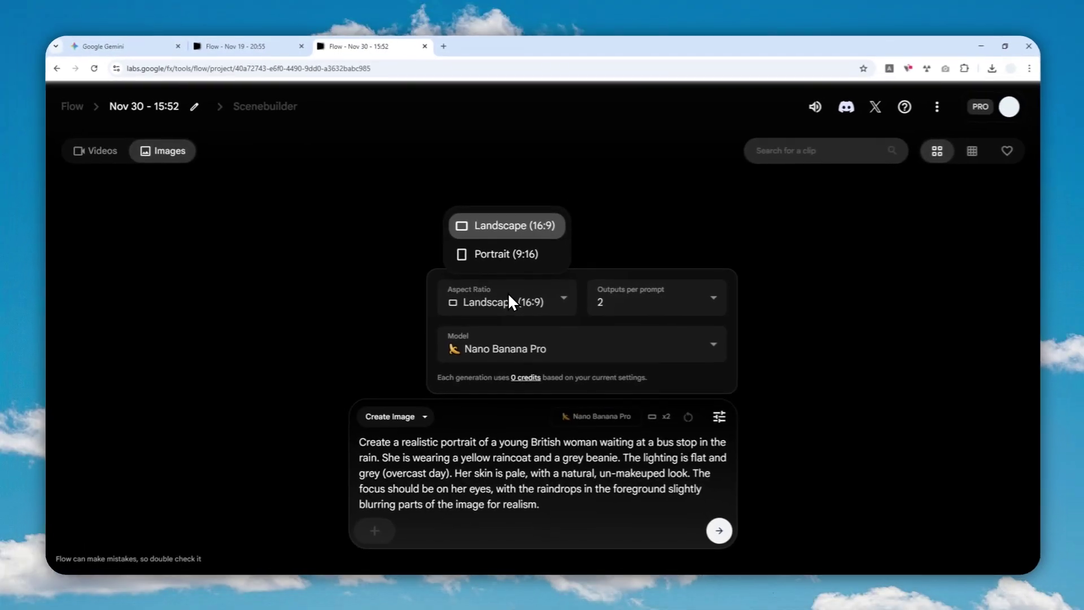
{"action": "left_click", "coordinate": [621, 300]}
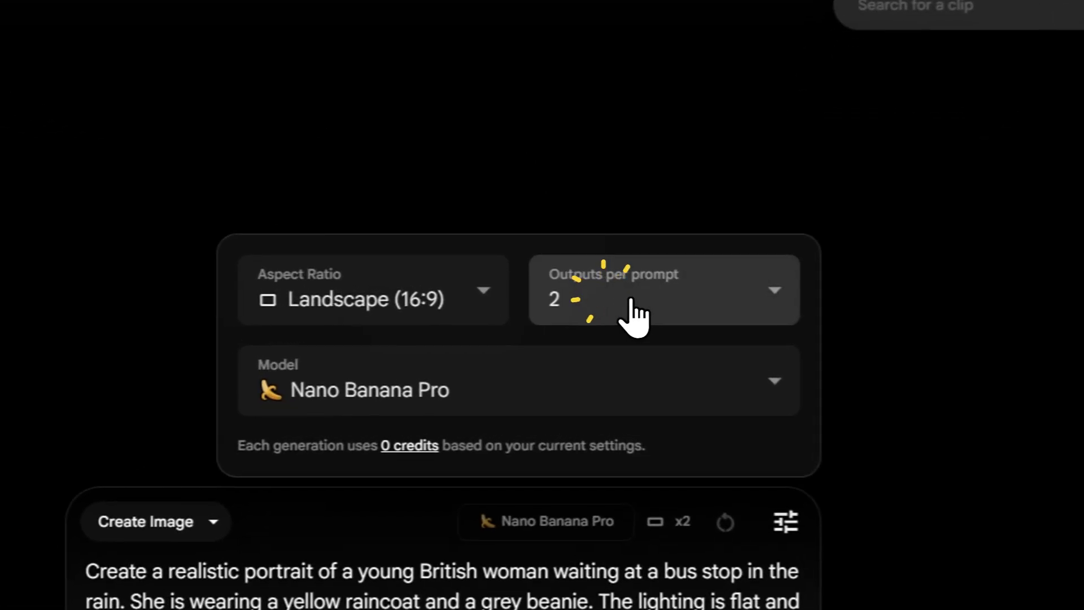
{"action": "left_click", "coordinate": [632, 300]}
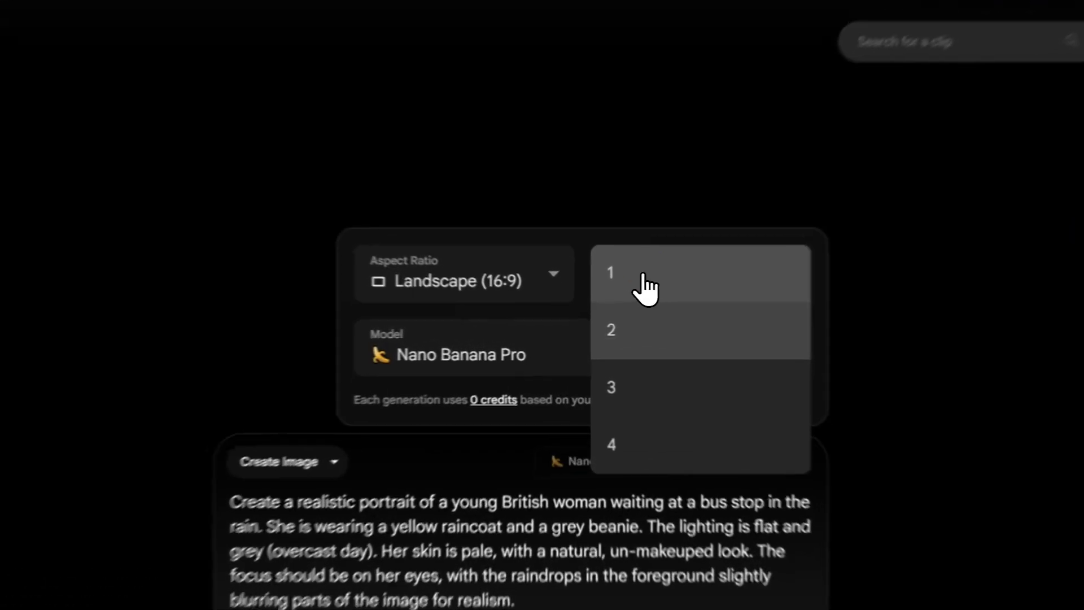
{"action": "left_click", "coordinate": [616, 299]}
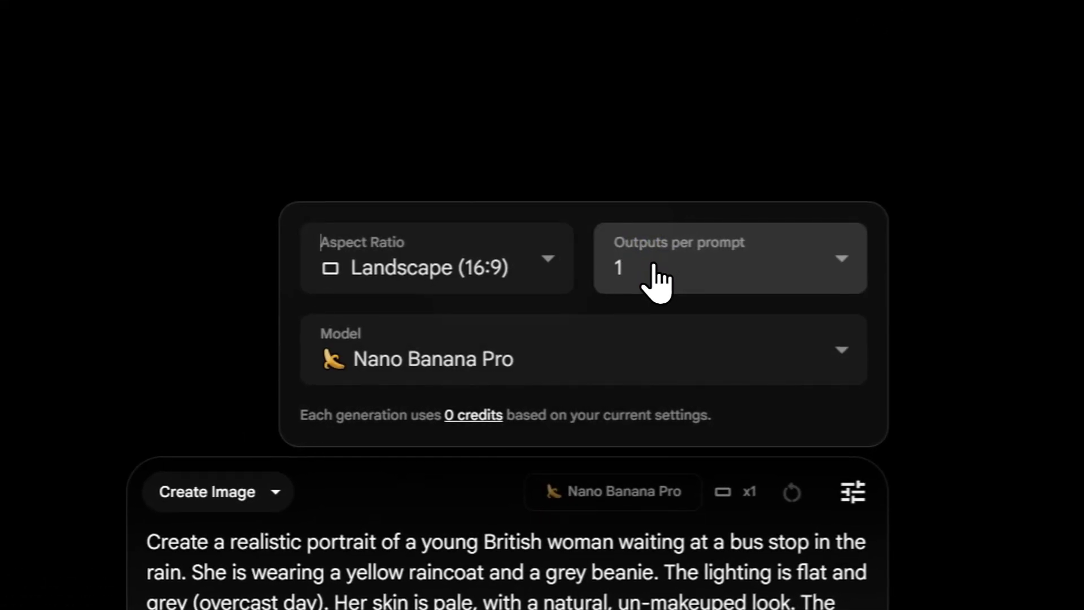
Step: Check the available image models, keep Nano Banana Pro, and generate the portrait from the prompt
{"action": "left_click", "coordinate": [421, 353]}
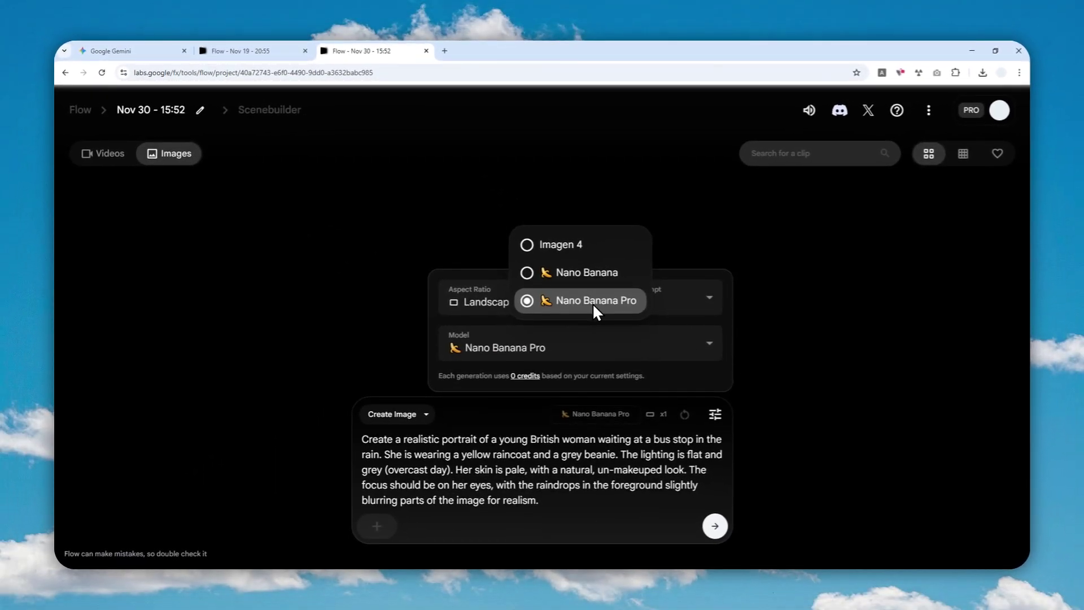
{"action": "left_click", "coordinate": [523, 380]}
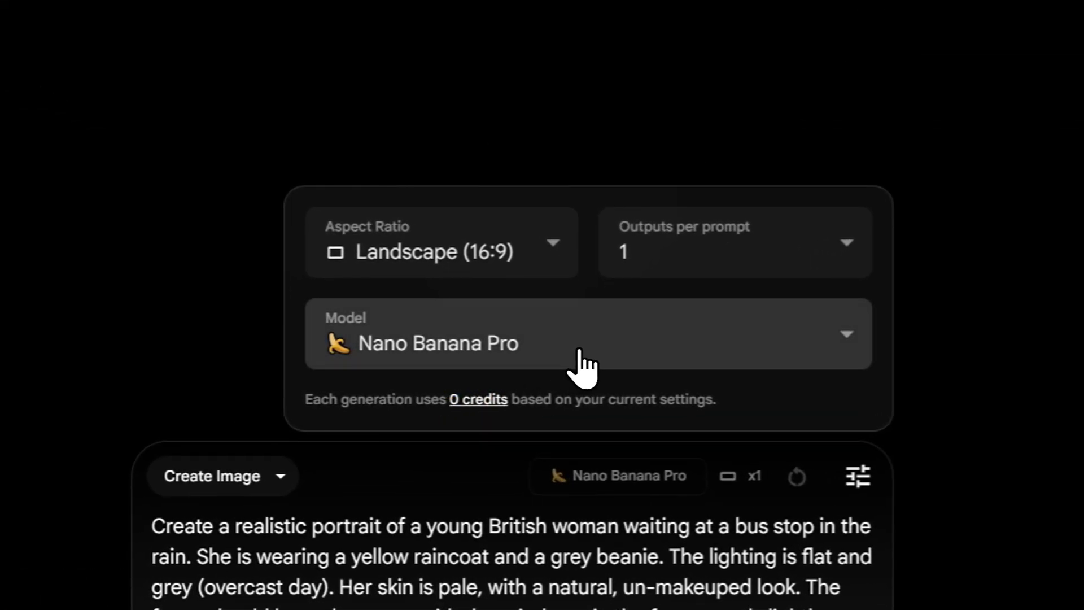
{"action": "left_click", "coordinate": [560, 339]}
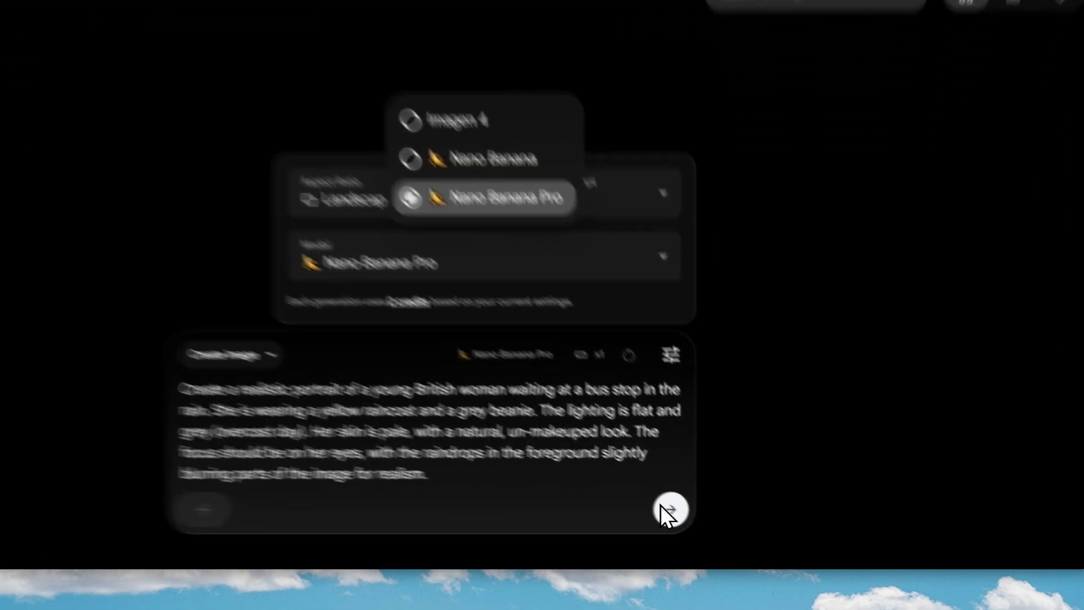
{"action": "left_click", "coordinate": [715, 526]}
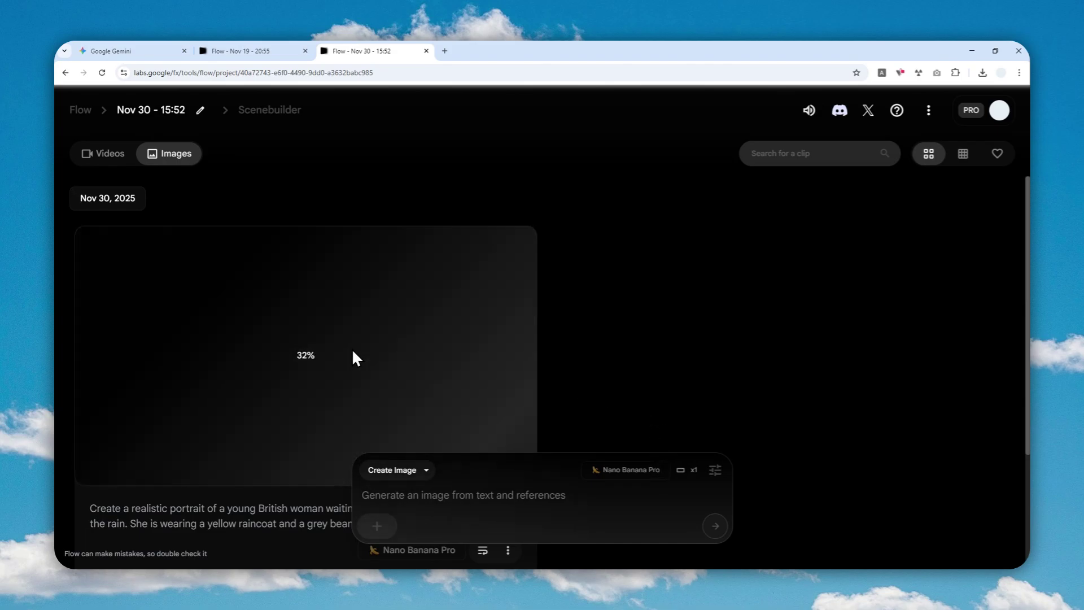
Step: Look at the Gemini page, return to the new Flow project, and examine the generated portrait
{"action": "left_click", "coordinate": [125, 50]}
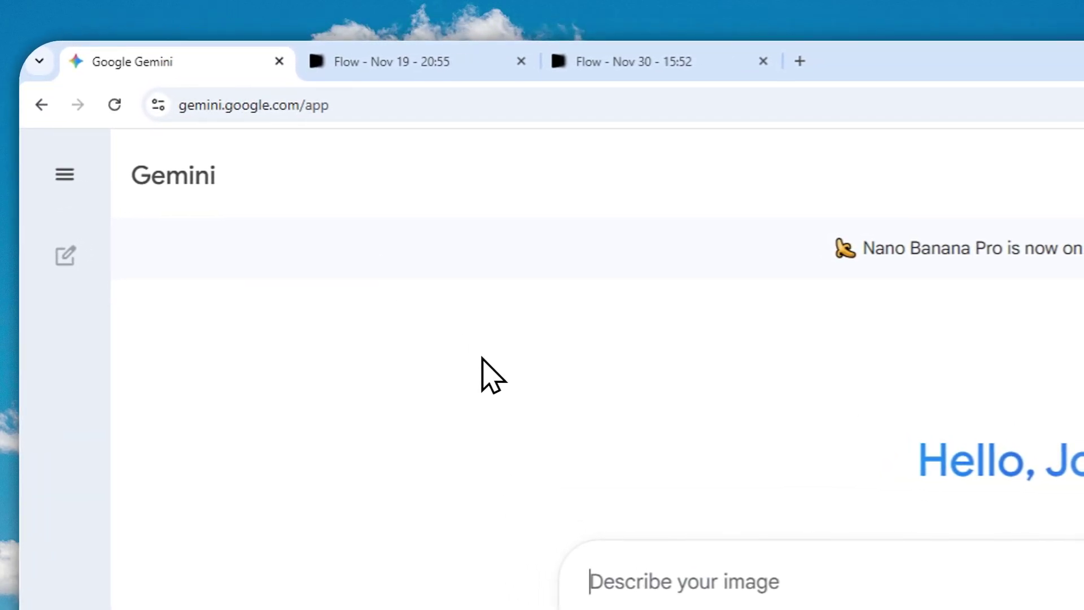
{"action": "left_click", "coordinate": [649, 61]}
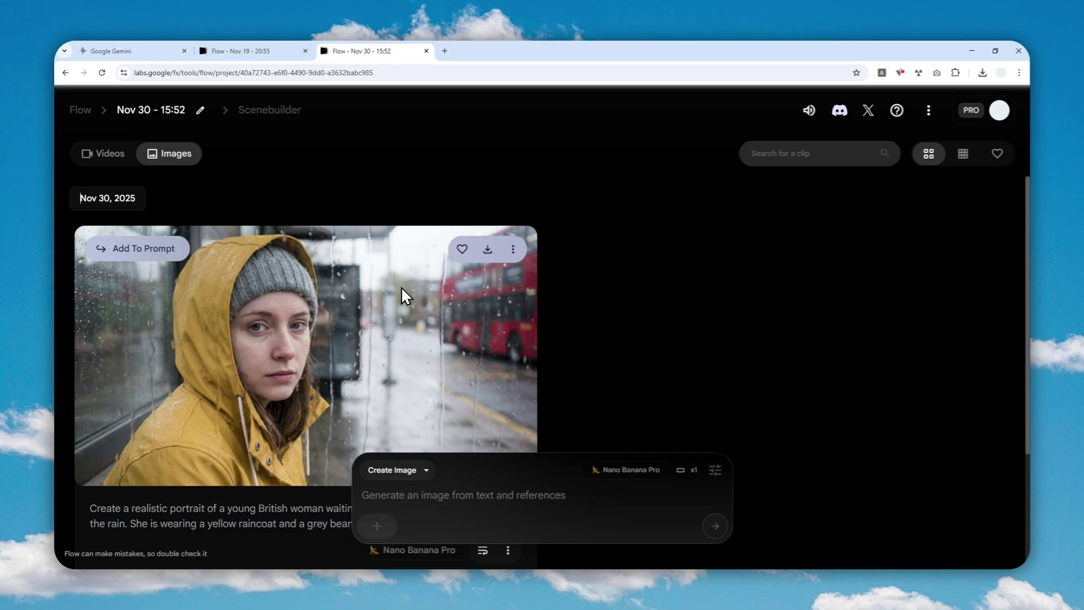
{"action": "scroll", "coordinate": [358, 297], "scroll_direction": "down", "scroll_amount": 1}
{"action": "scroll", "coordinate": [315, 262], "scroll_direction": "up", "scroll_amount": 1}
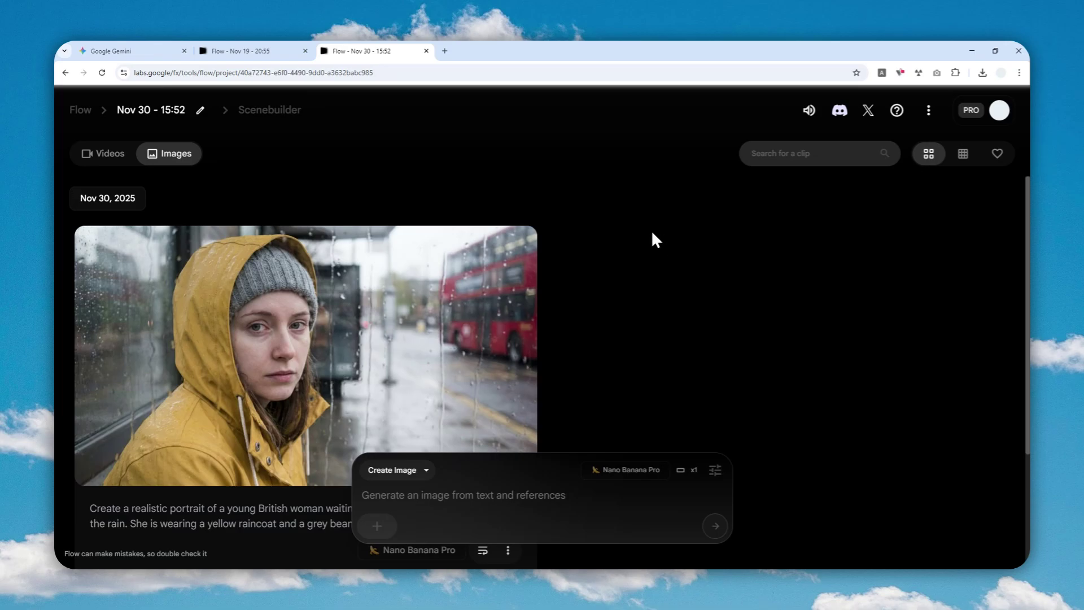
{"action": "scroll", "coordinate": [655, 243], "scroll_direction": "down", "scroll_amount": 1}
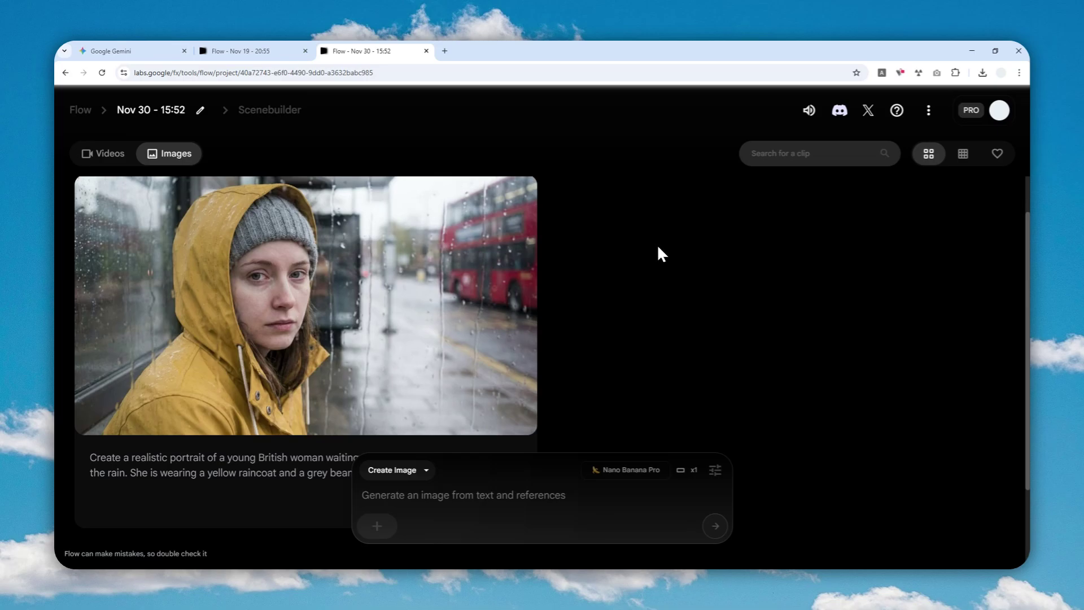
Step: Open the generated portrait for editing and draw a red rectangle around the street and bus in the picture's right half
{"action": "mouse_move", "coordinate": [436, 306]}
{"action": "mouse_move", "coordinate": [316, 309]}
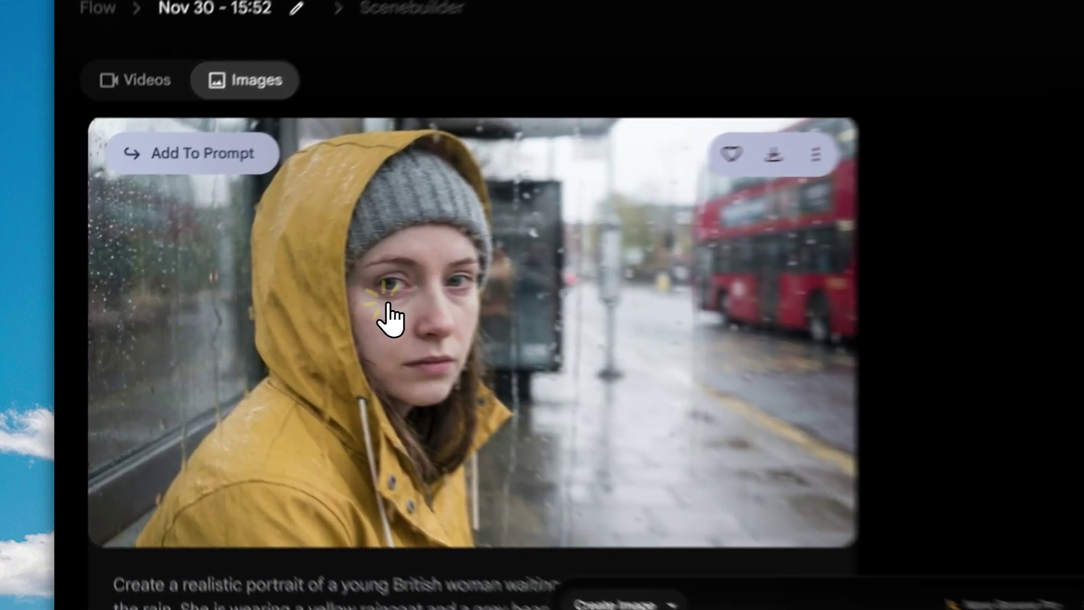
{"action": "left_click", "coordinate": [252, 291]}
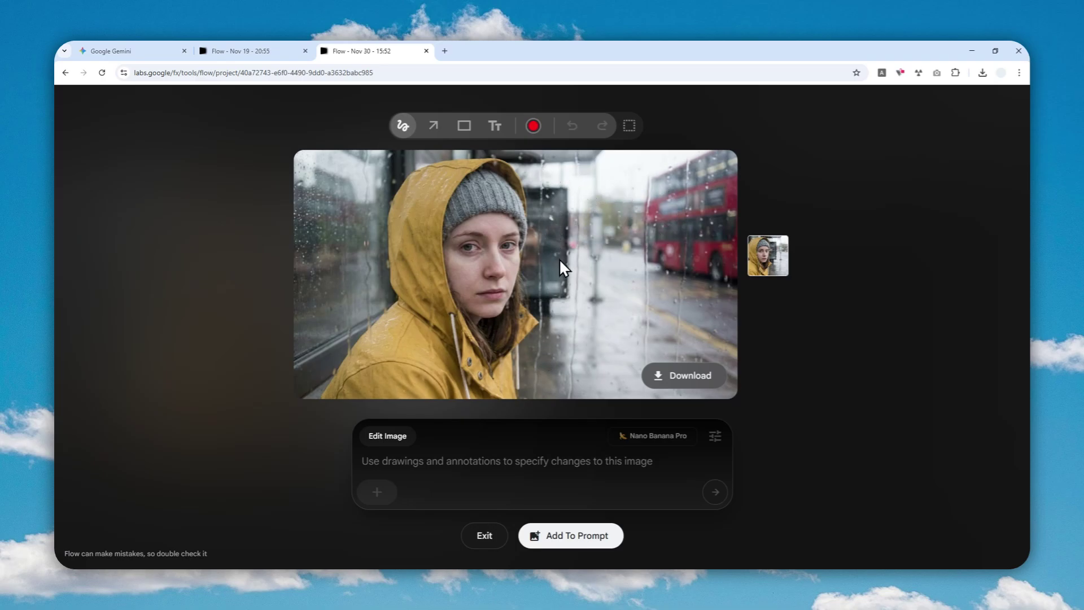
{"action": "left_click", "coordinate": [463, 125]}
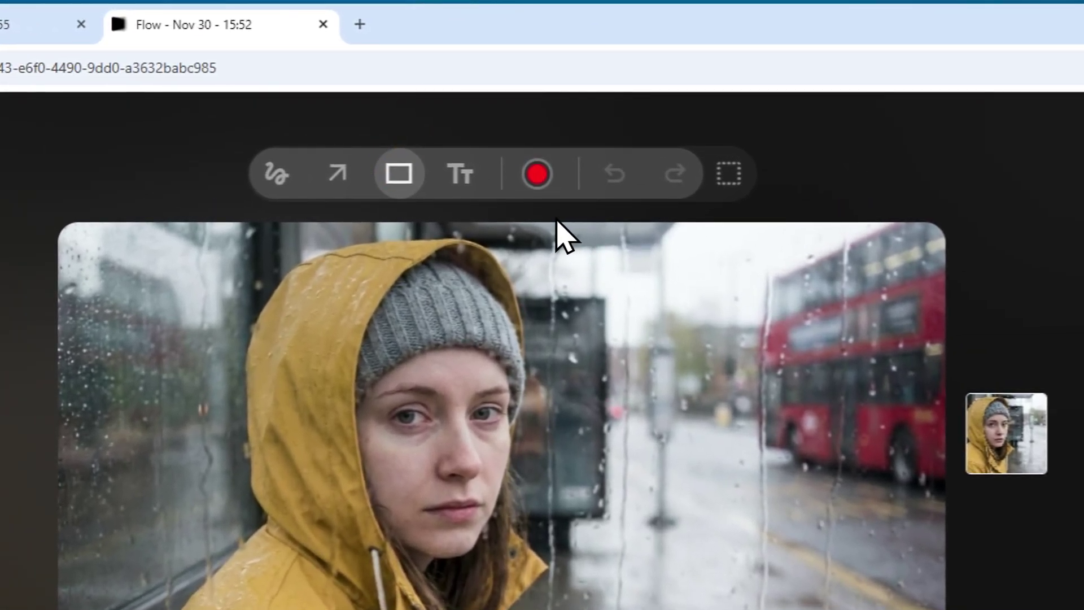
{"action": "left_click_drag", "start_coordinate": [552, 221], "coordinate": [945, 609]}
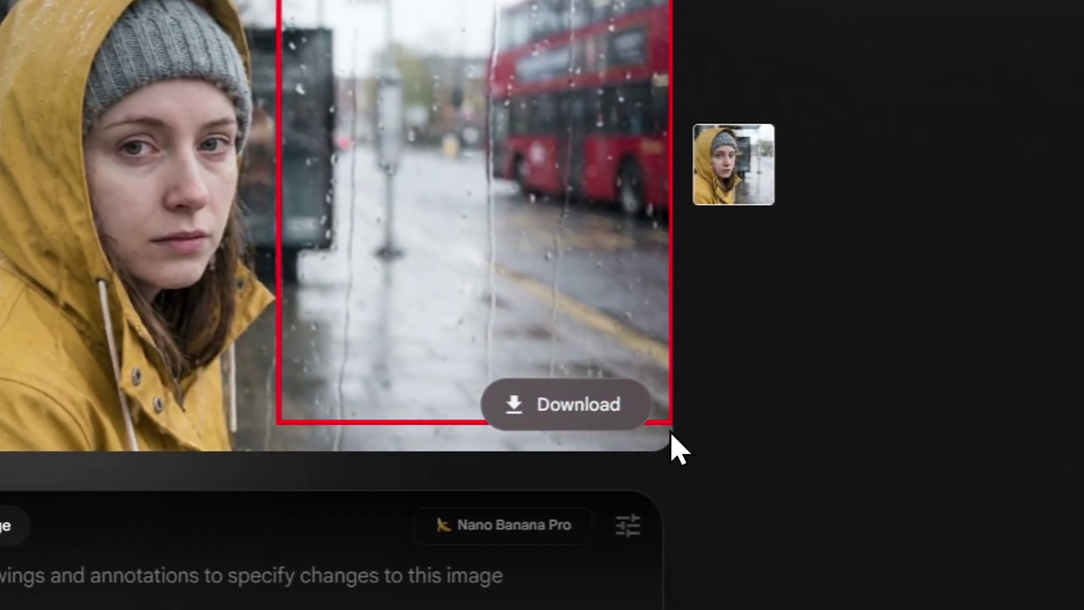
{"action": "mouse_move", "coordinate": [672, 432]}
{"action": "left_mouse_down"}
{"action": "mouse_move", "coordinate": [632, 435]}
{"action": "mouse_move", "coordinate": [674, 450]}
{"action": "left_mouse_up"}
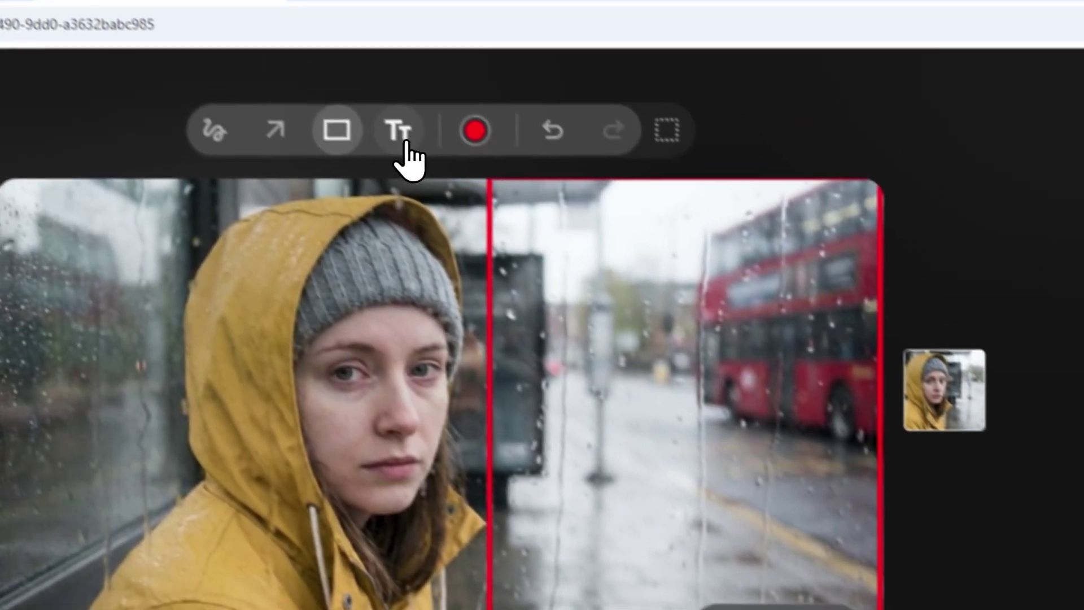
Step: Add the red text annotation "Please remove this glass" near the picture's lower edge, beside the rectangle around the street
{"action": "left_click", "coordinate": [415, 177]}
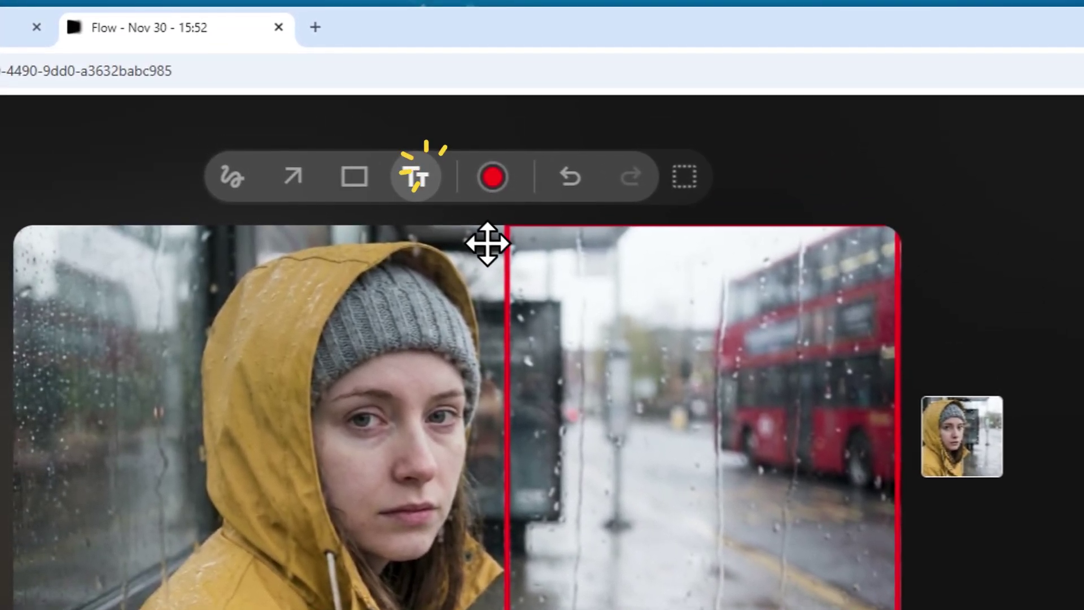
{"action": "left_click", "coordinate": [606, 404]}
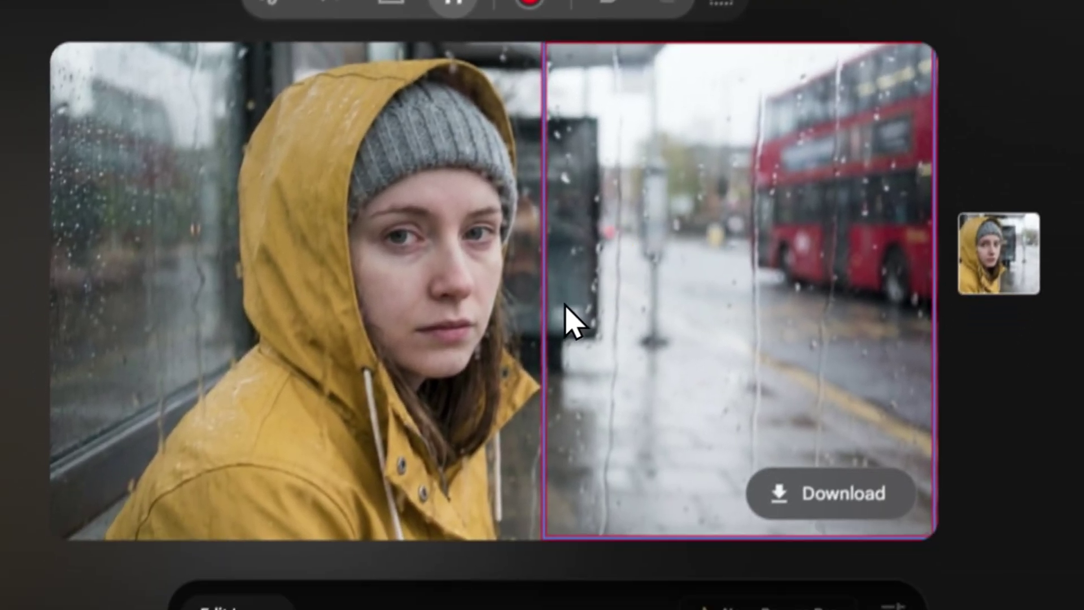
{"action": "left_click", "coordinate": [350, 418]}
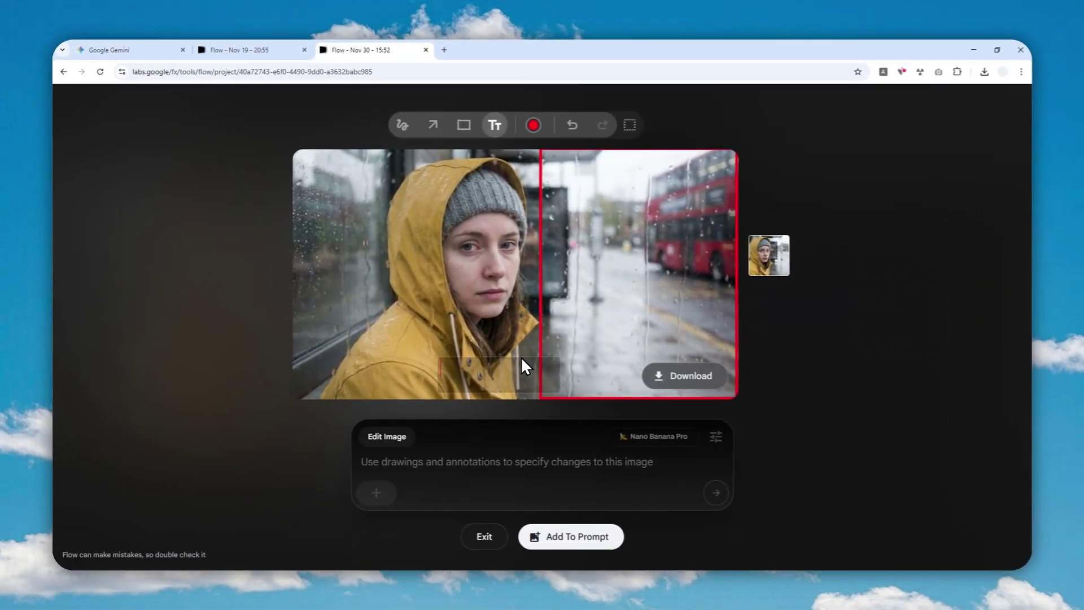
{"action": "type", "text": "Please remov"}
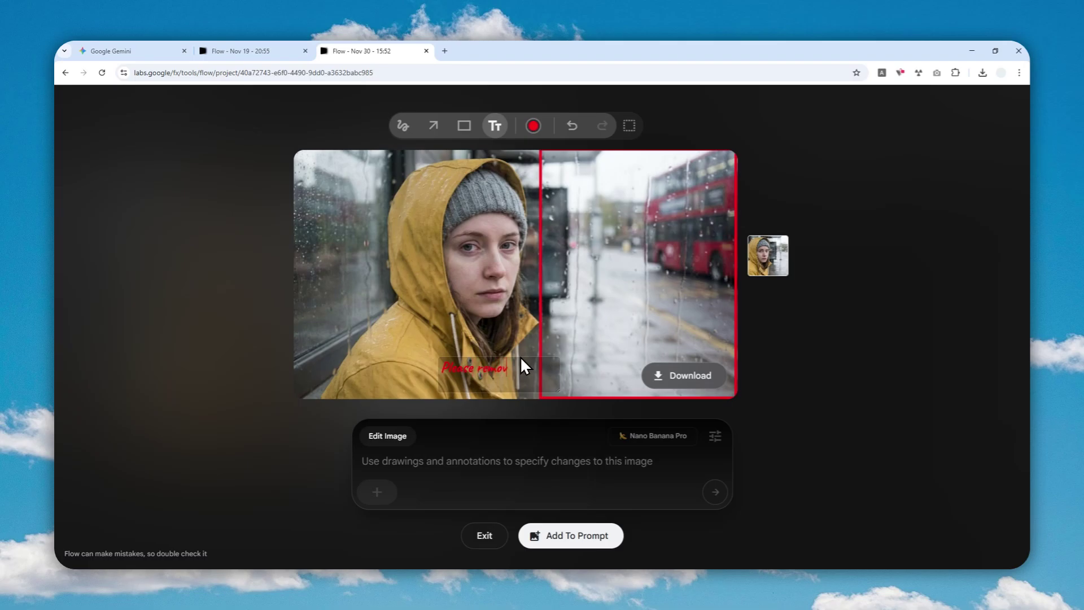
{"action": "type", "text": "e this glass"}
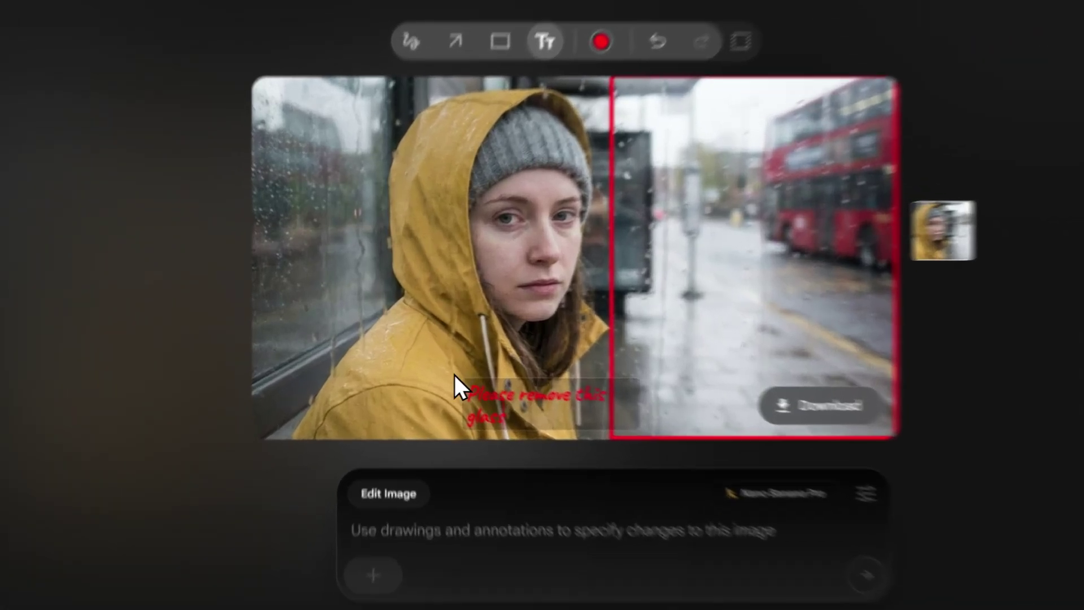
{"action": "left_click", "coordinate": [403, 378]}
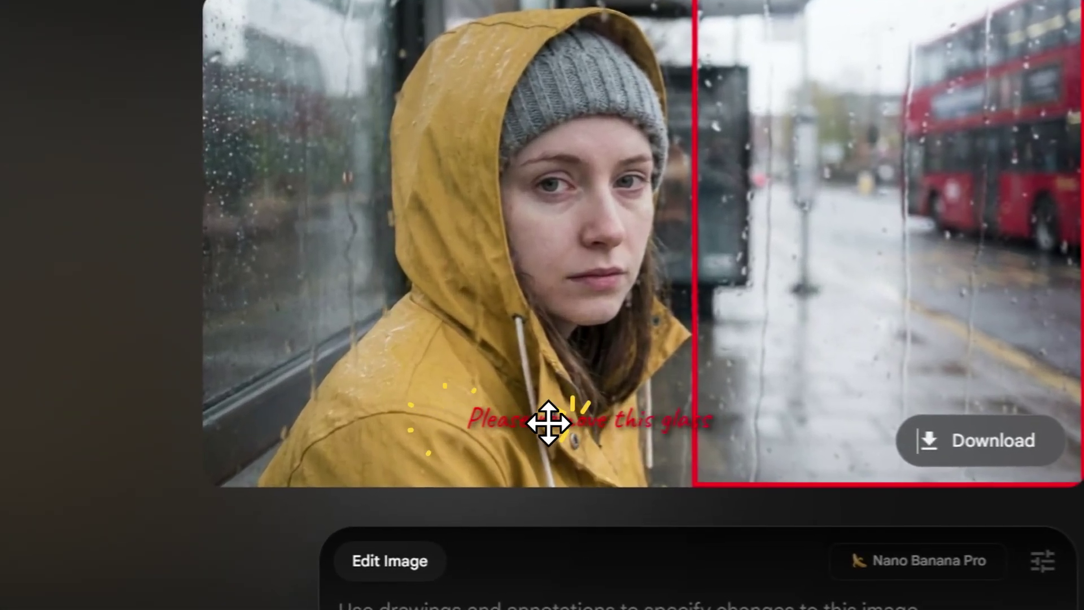
Step: Move the text annotation onto the yellow raincoat and draw a red arrow from it to the rectangle around the street
{"action": "left_click", "coordinate": [477, 365]}
{"action": "left_click_drag", "start_coordinate": [512, 428], "coordinate": [493, 436]}
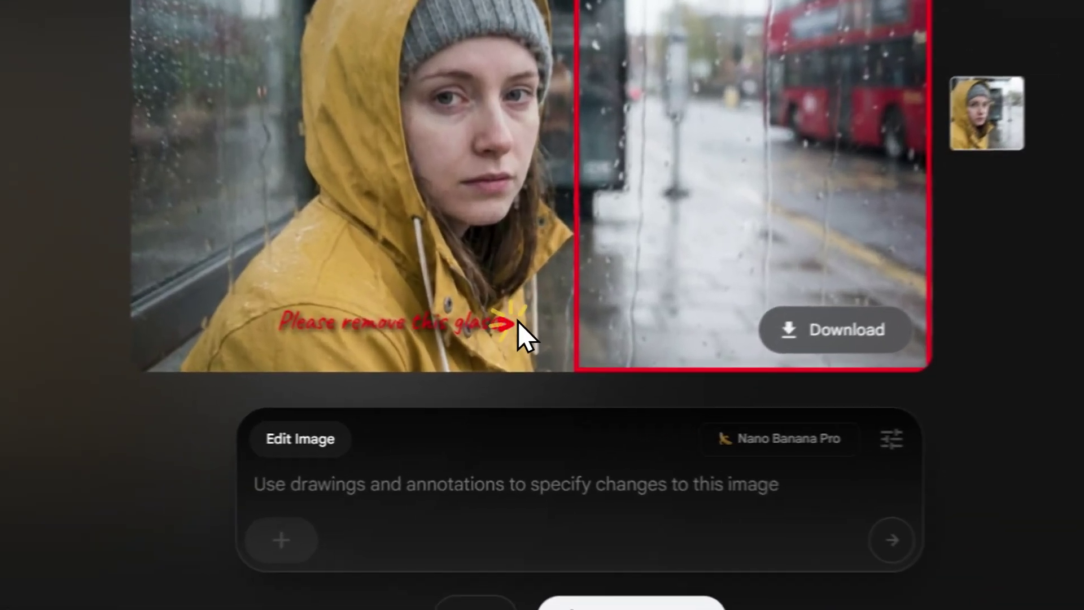
{"action": "left_click_drag", "start_coordinate": [506, 370], "coordinate": [532, 368]}
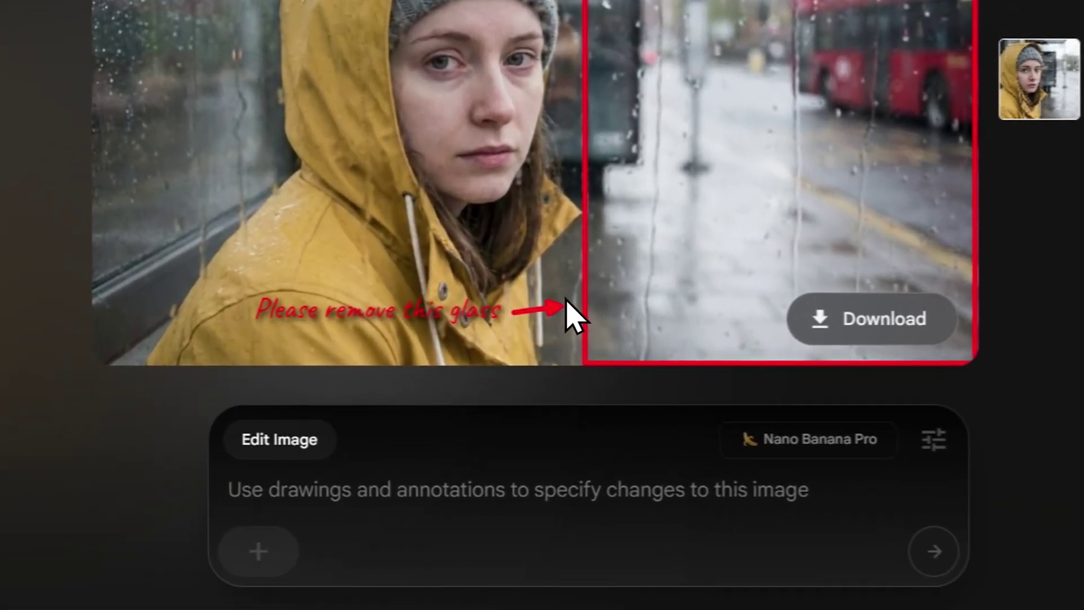
{"action": "left_click_drag", "start_coordinate": [566, 299], "coordinate": [569, 296]}
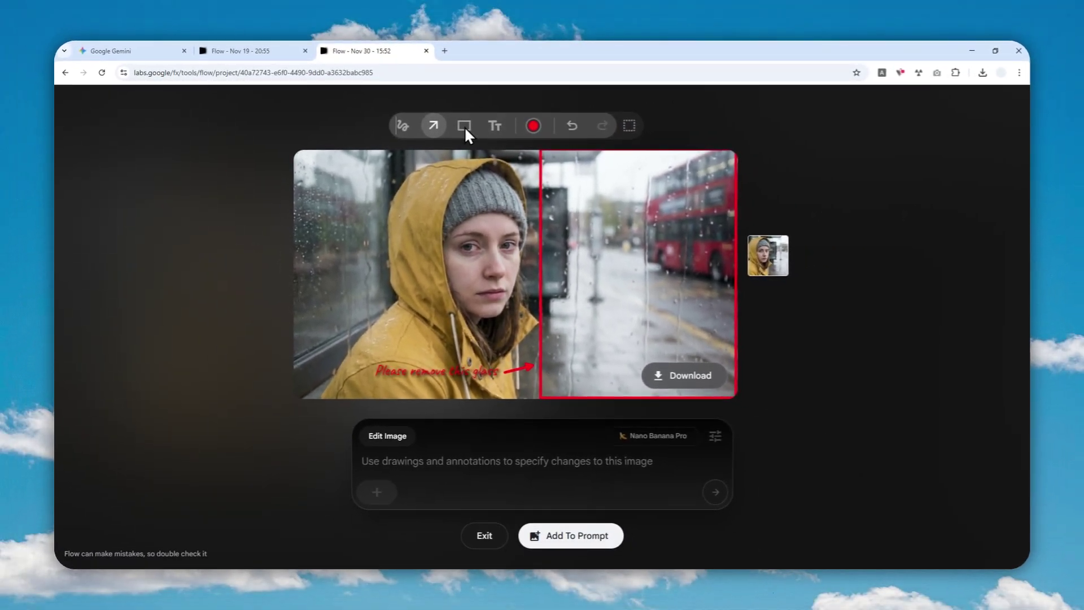
Step: Draw a red rectangle around the woman's face and beanie, with an arrow pointing to it from the raincoat hood
{"action": "left_click", "coordinate": [466, 125]}
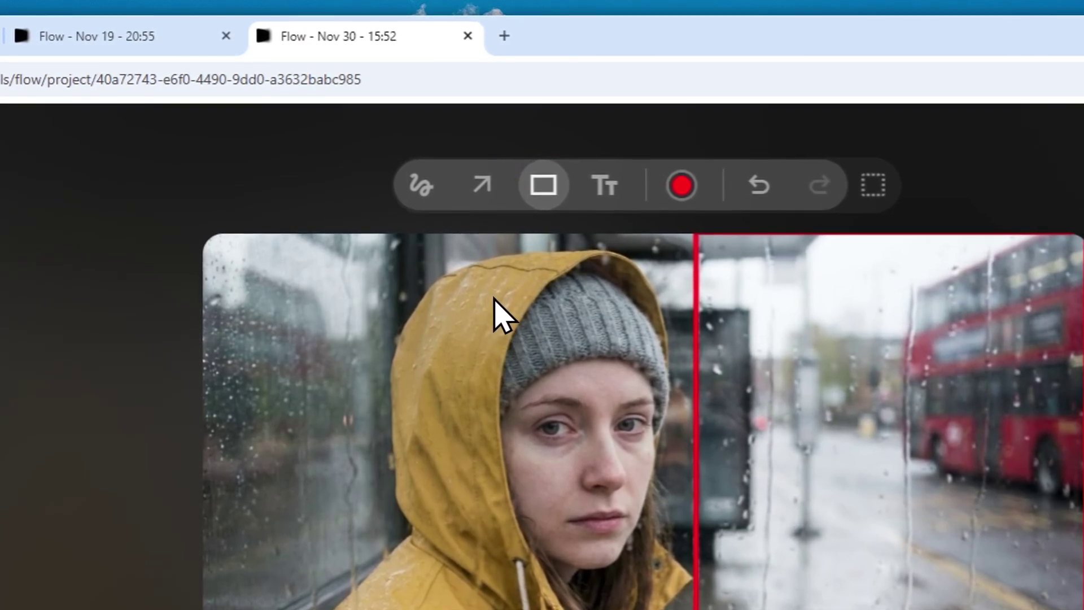
{"action": "left_click_drag", "start_coordinate": [596, 418], "coordinate": [667, 569]}
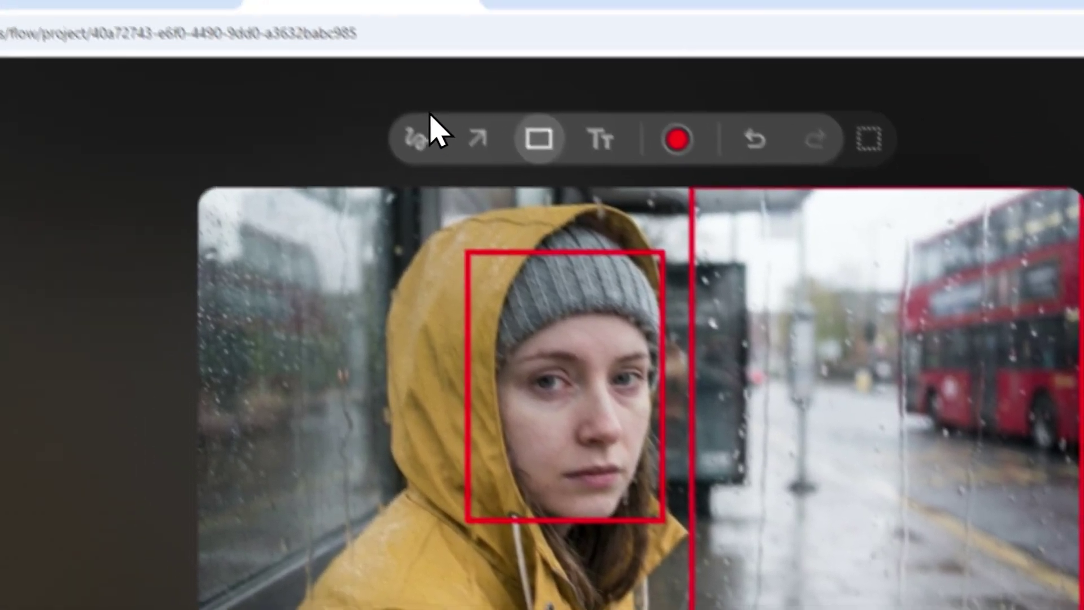
{"action": "left_click", "coordinate": [478, 138]}
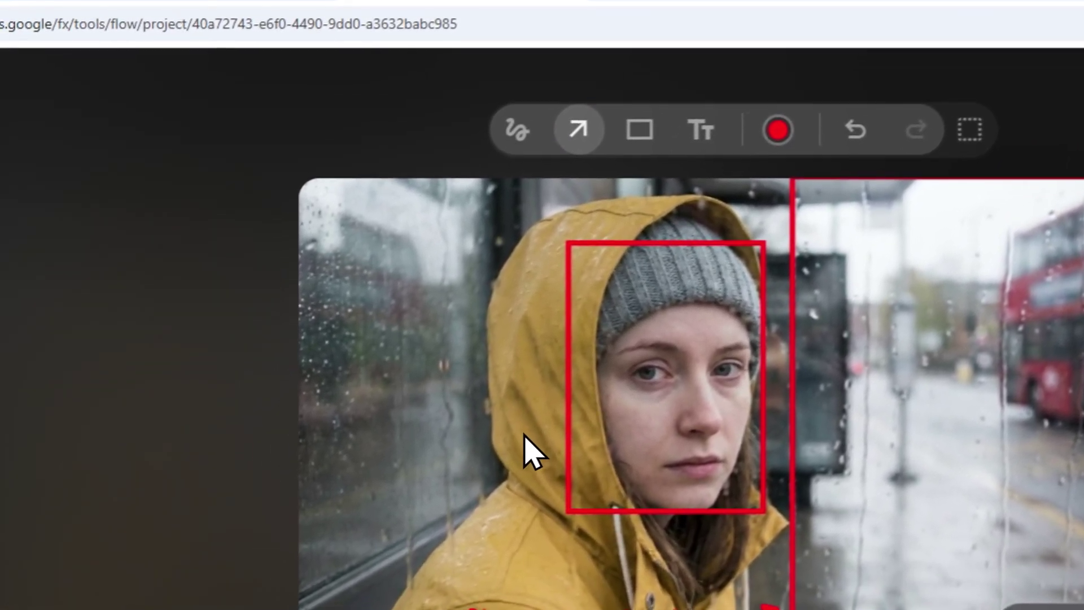
{"action": "left_click", "coordinate": [495, 409]}
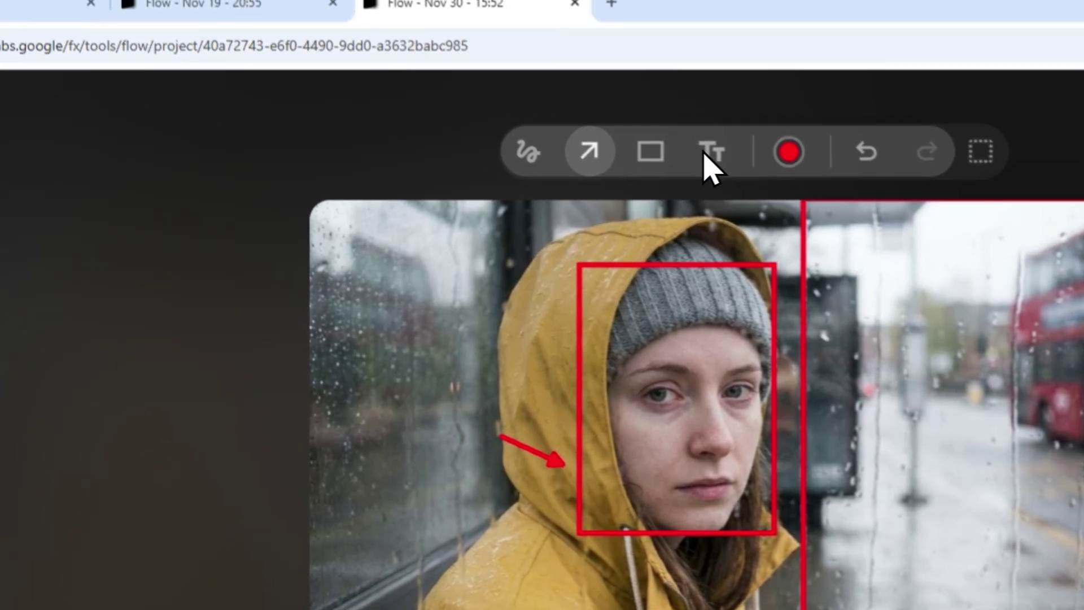
Step: Add the red text annotation "make her smile and happy" beside the arrow pointing to the woman's face
{"action": "left_click", "coordinate": [705, 125]}
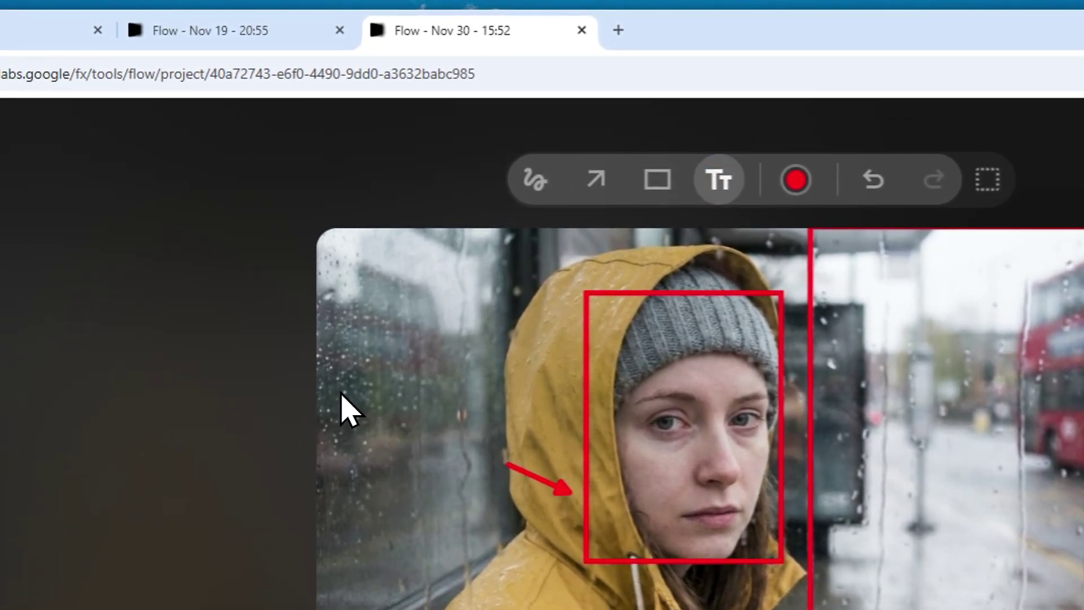
{"action": "left_click", "coordinate": [342, 396]}
{"action": "type", "text": "ma"}
{"action": "type", "text": "ke her smile"}
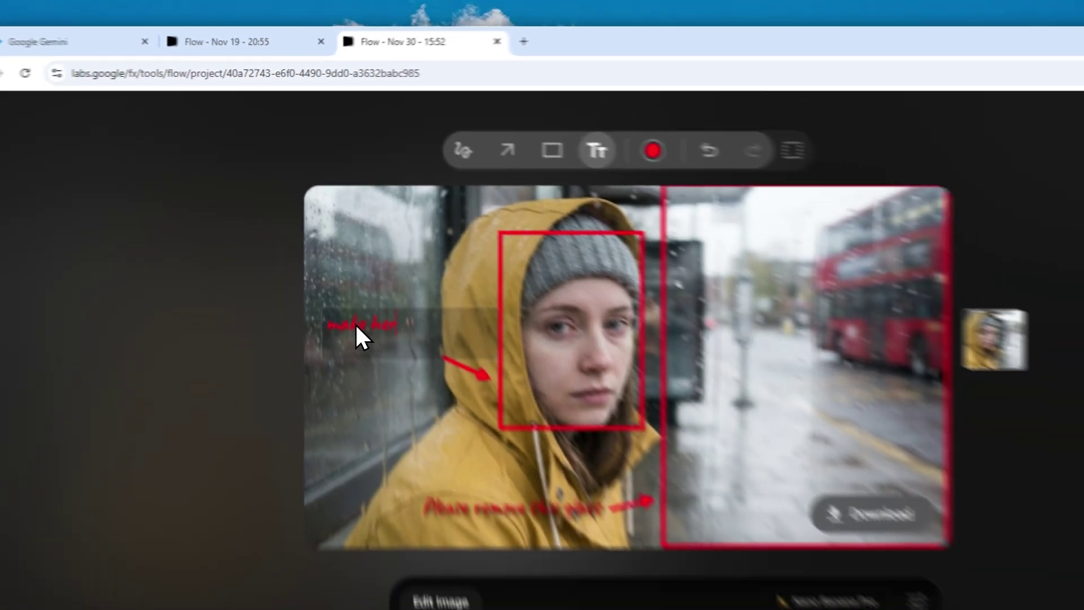
{"action": "type", "text": " a"}
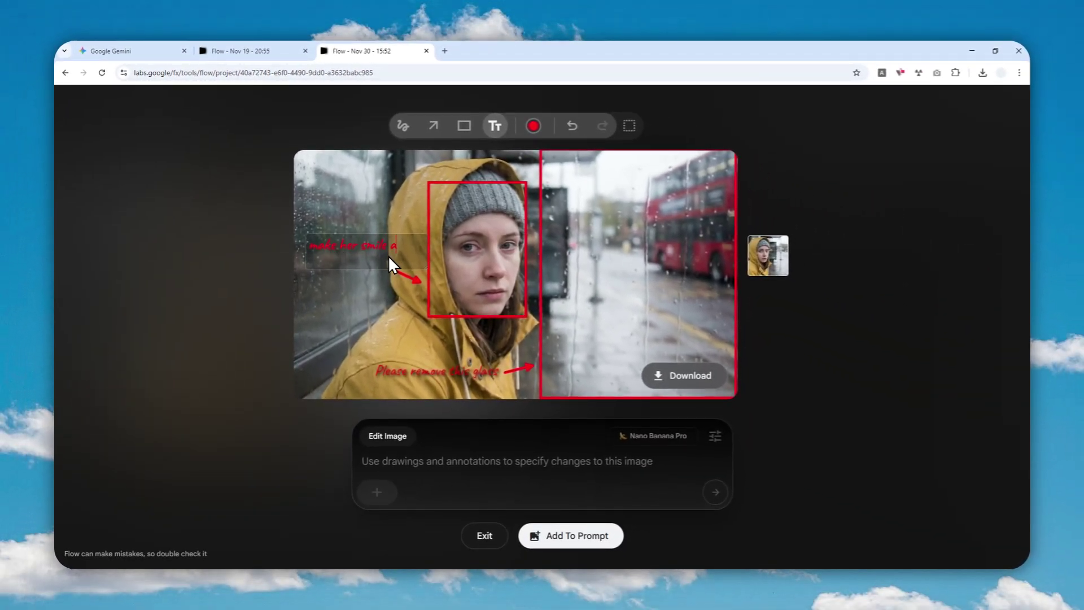
{"action": "type", "text": "nd happy"}
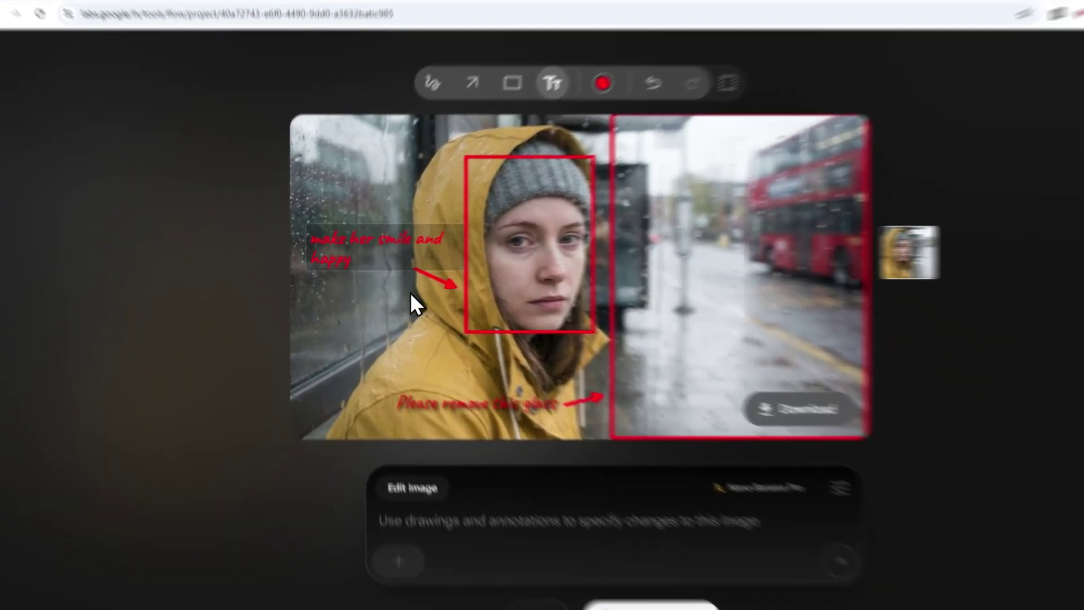
{"action": "left_click", "coordinate": [395, 341]}
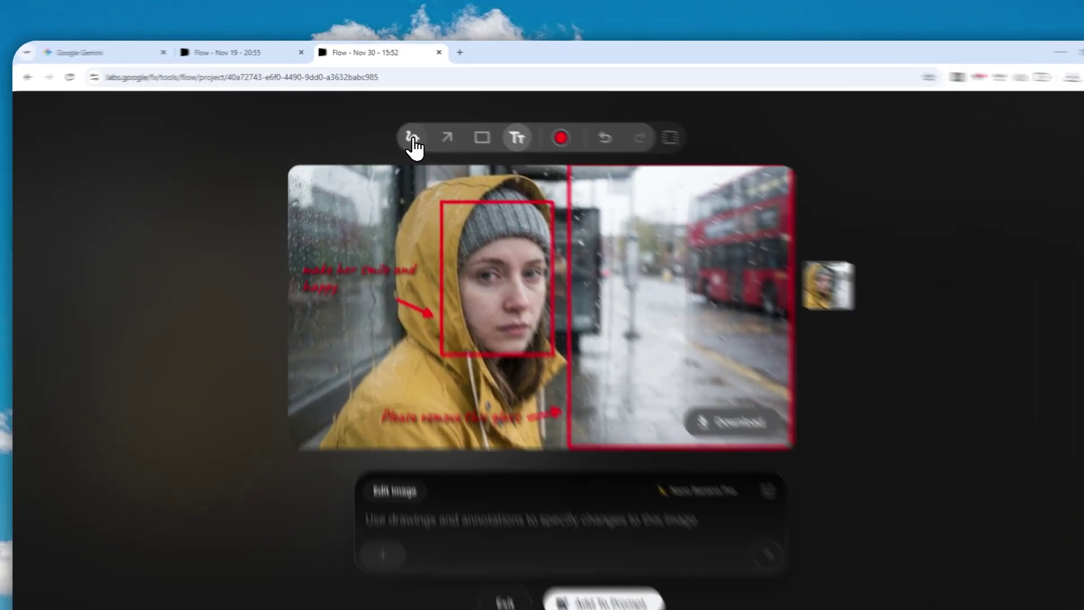
Step: Try a freehand stroke on the portrait and undo it
{"action": "left_click", "coordinate": [405, 128]}
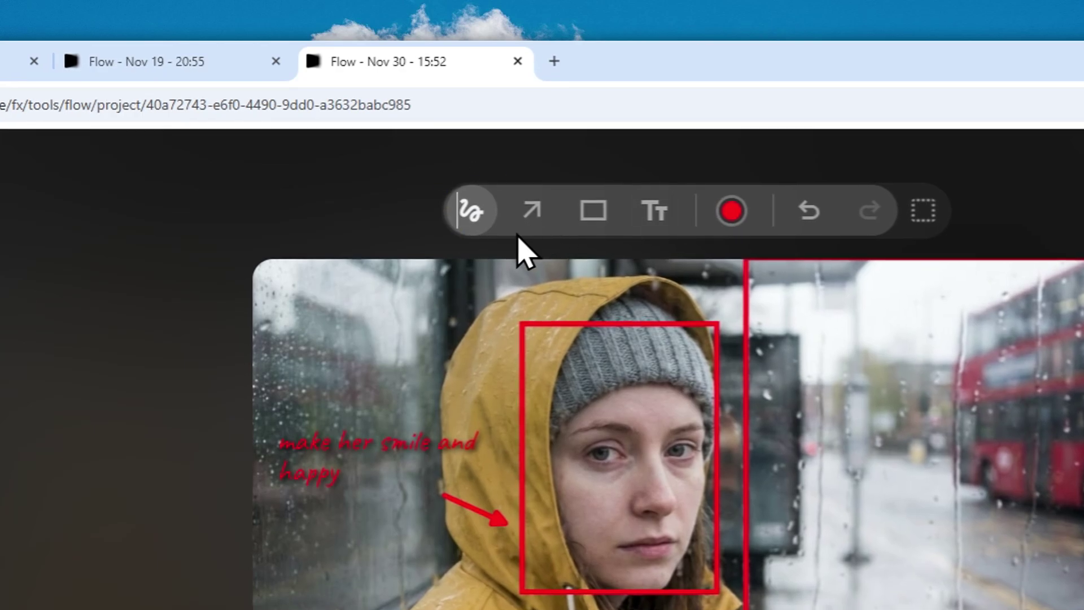
{"action": "left_click_drag", "start_coordinate": [429, 336], "coordinate": [439, 377]}
{"action": "left_click", "coordinate": [809, 211]}
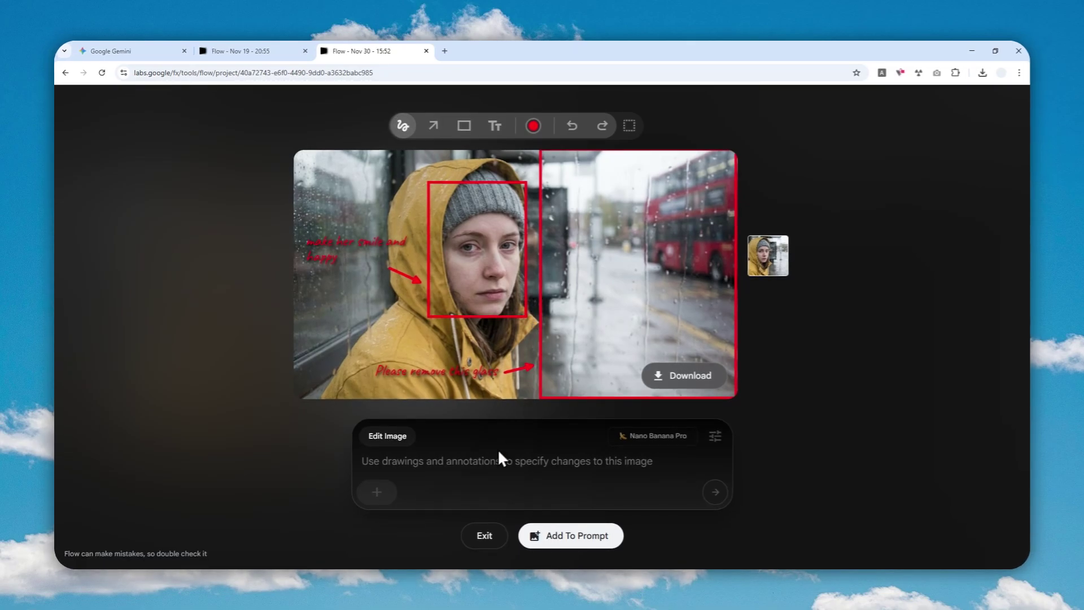
Step: Enter the edit prompt "Use drawings and annotations to specify changes to this image"
{"action": "left_click", "coordinate": [387, 466]}
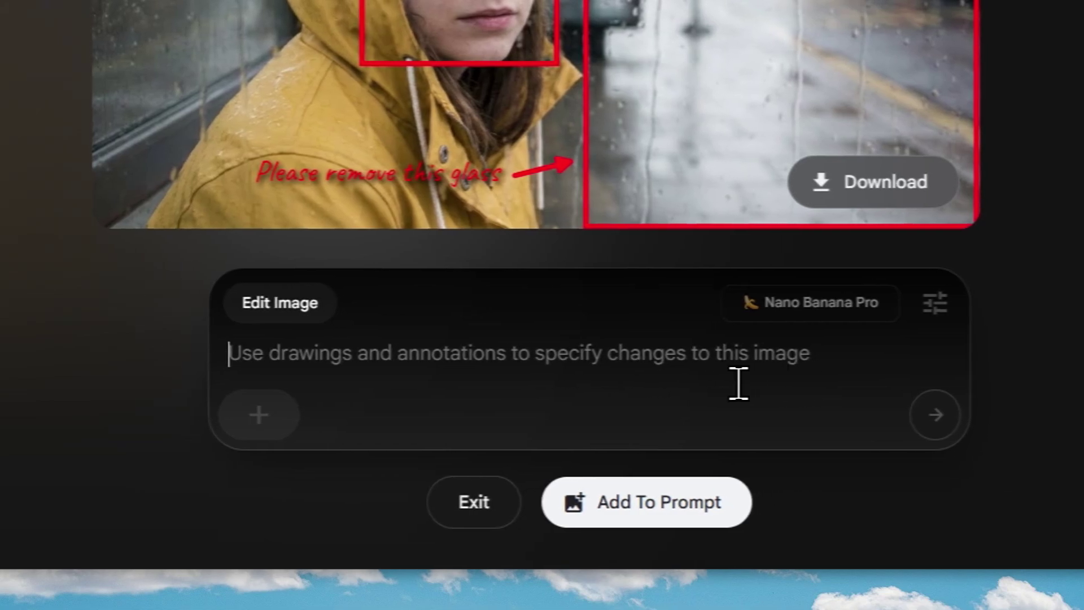
{"action": "left_click", "coordinate": [395, 365]}
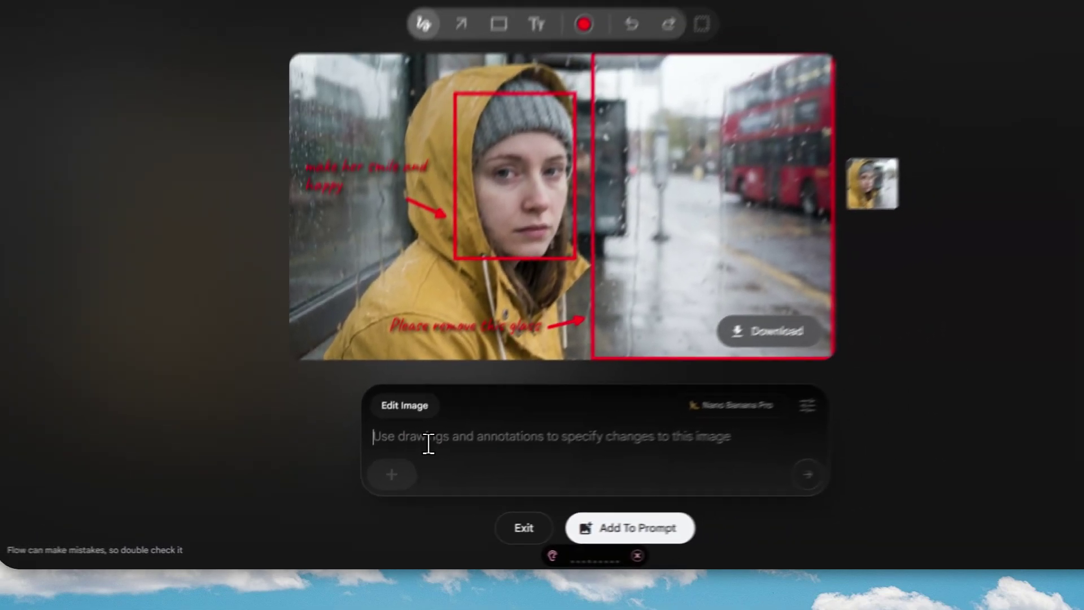
{"action": "key", "text": "ctrl+super"}
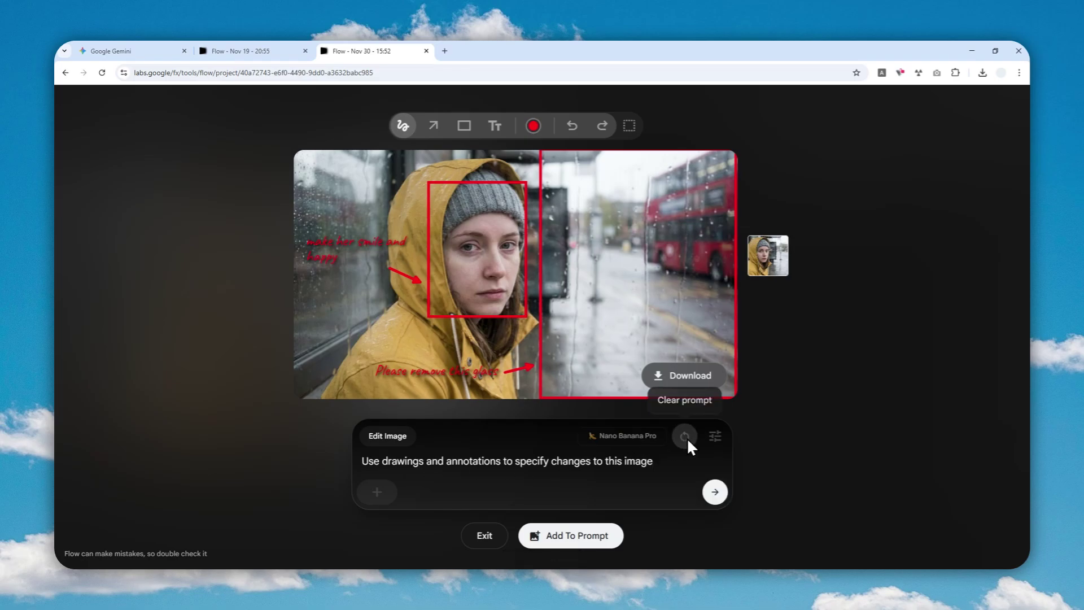
Step: Check the edit's model setting, keep Nano Banana Pro, and generate the edited portrait
{"action": "left_click", "coordinate": [715, 435]}
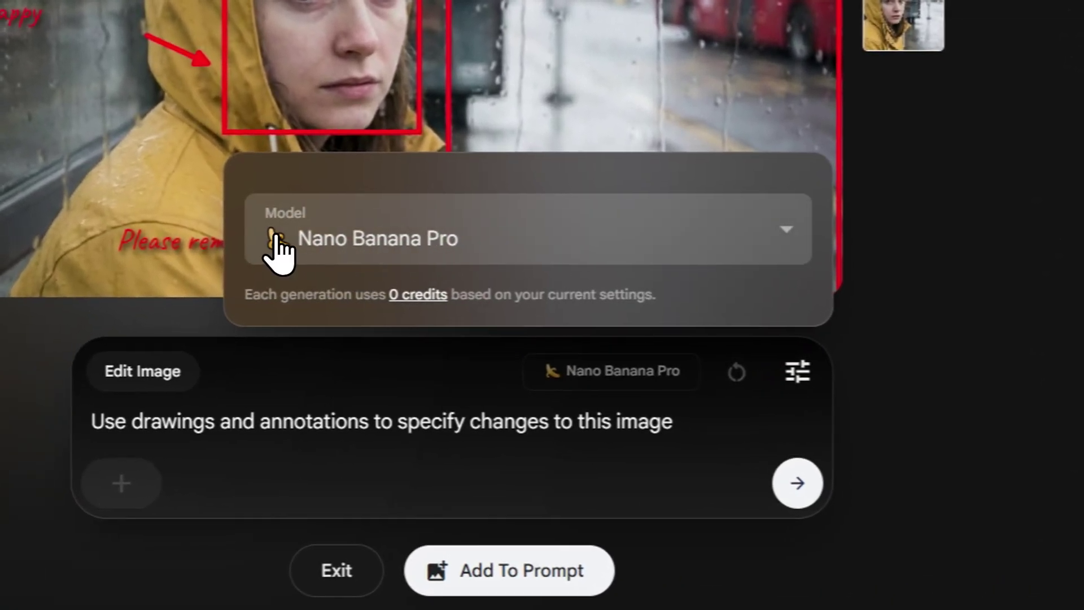
{"action": "left_click", "coordinate": [445, 235]}
{"action": "left_click", "coordinate": [481, 237]}
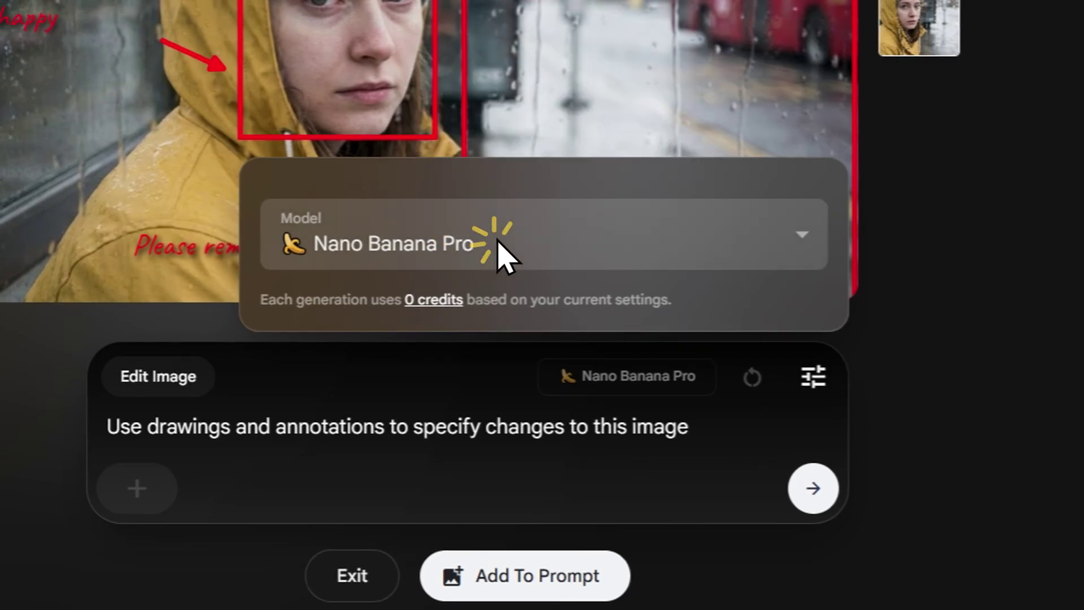
{"action": "left_click", "coordinate": [814, 376]}
{"action": "left_click", "coordinate": [813, 488]}
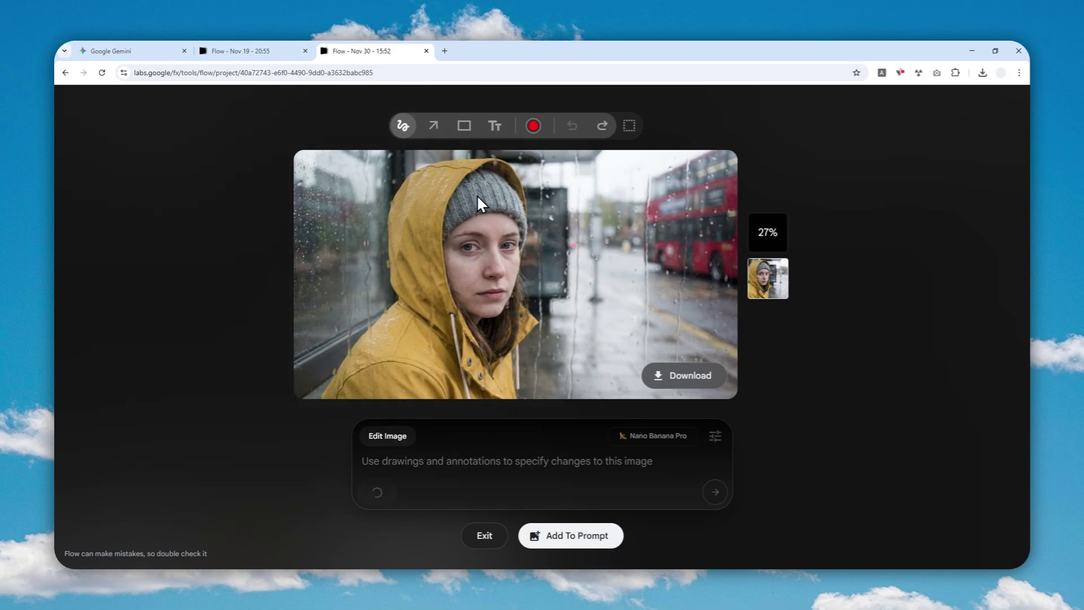
Step: Try arrows pointing at the bus shelter and the bus and a rectangle around the woman's head, then undo the rectangle
{"action": "left_click", "coordinate": [433, 126]}
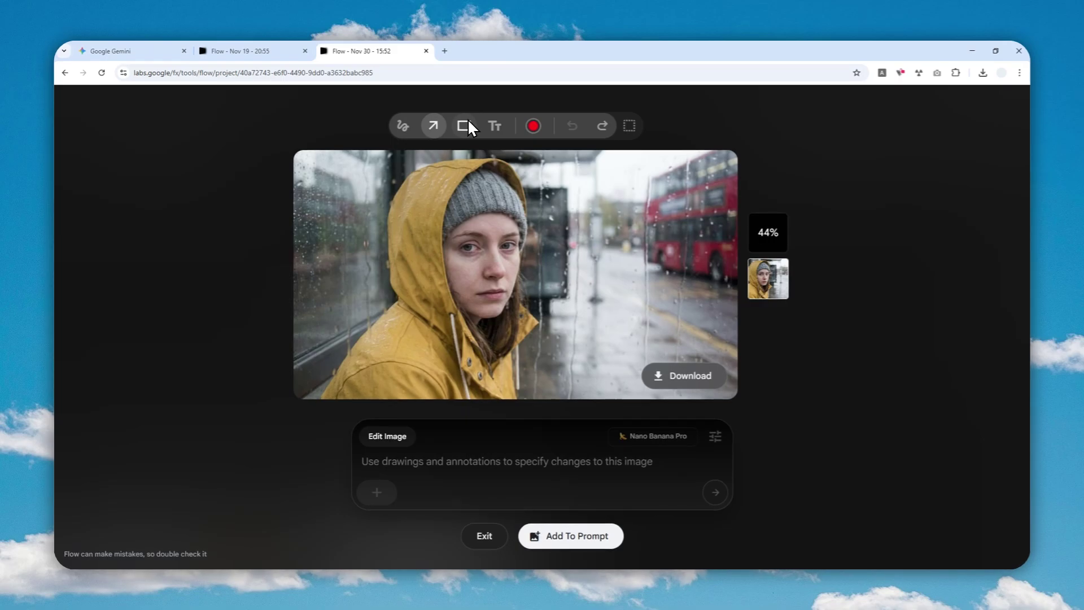
{"action": "left_click_drag", "start_coordinate": [590, 303], "coordinate": [545, 284]}
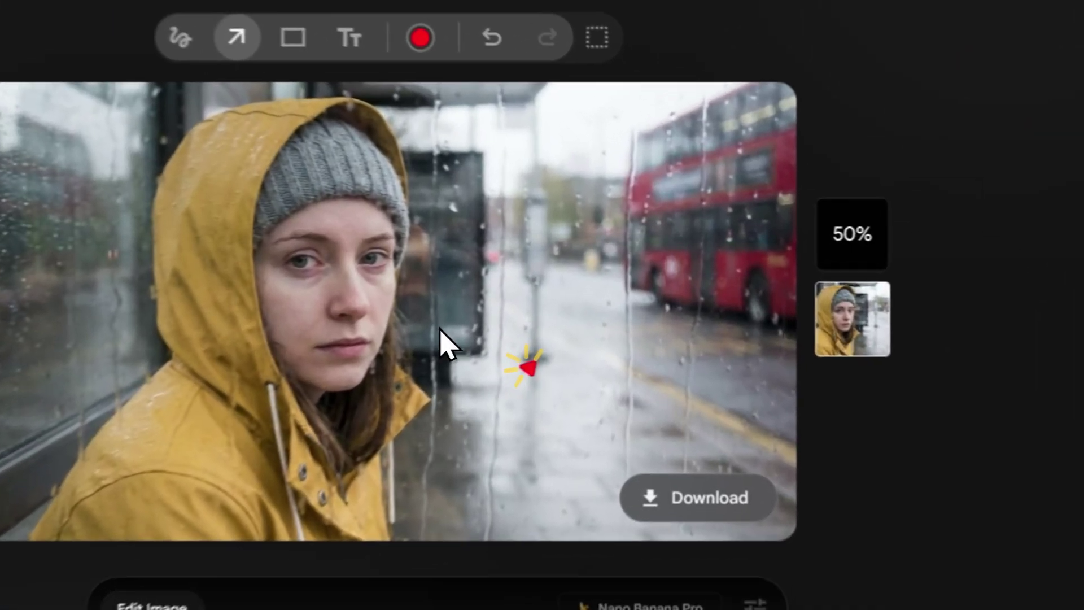
{"action": "left_click_drag", "start_coordinate": [597, 237], "coordinate": [658, 227]}
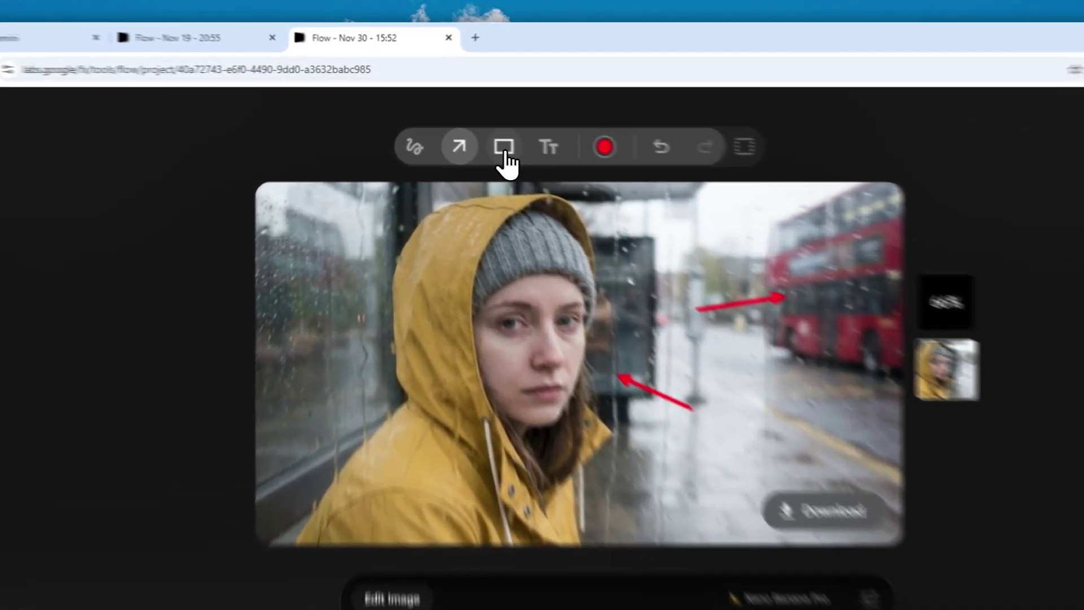
{"action": "left_click", "coordinate": [463, 125]}
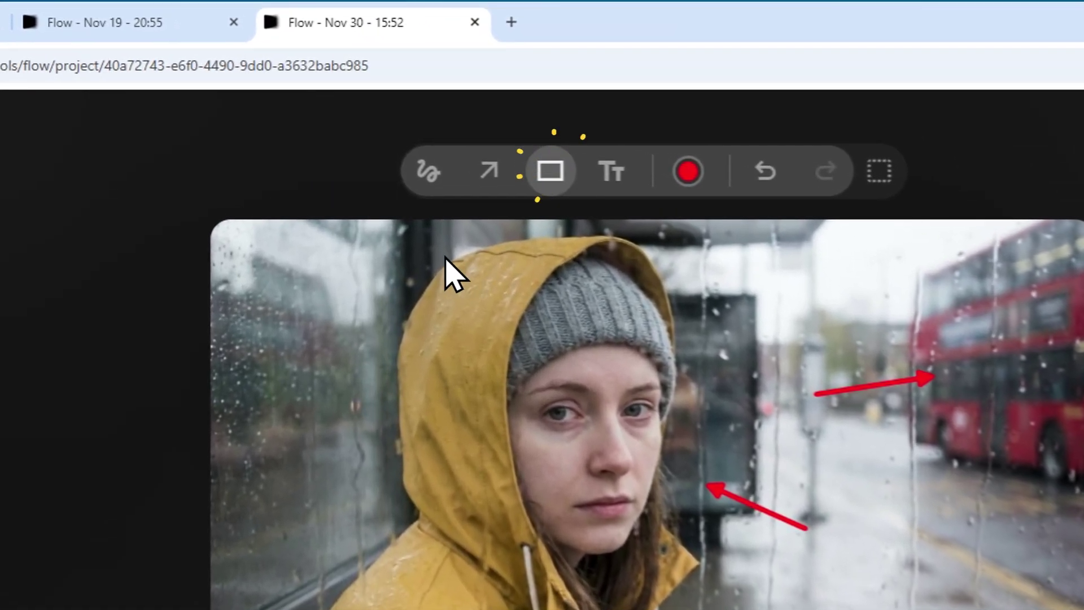
{"action": "left_click_drag", "start_coordinate": [462, 233], "coordinate": [681, 564]}
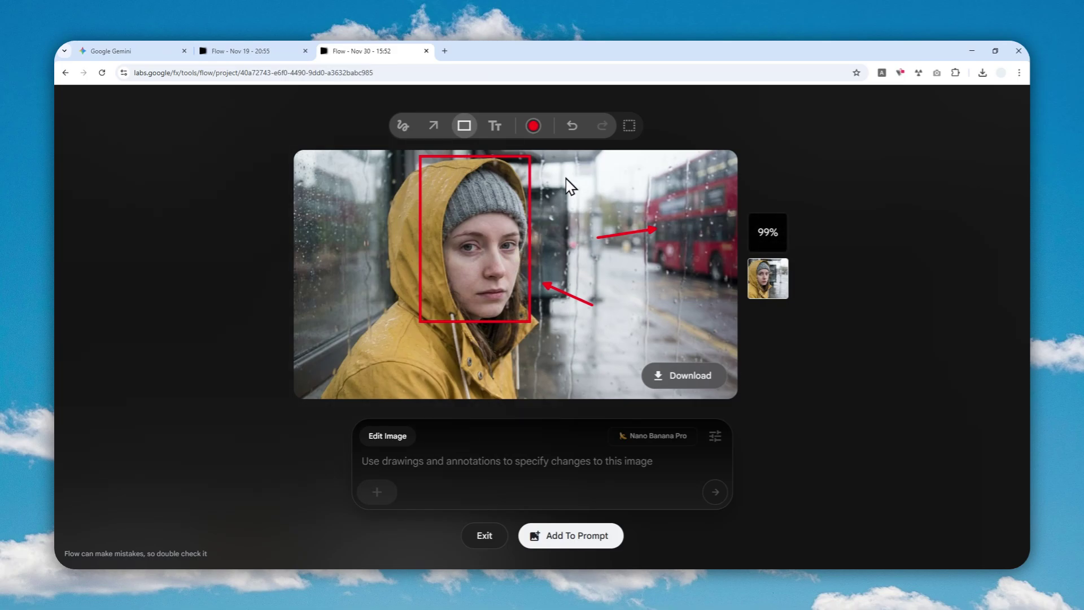
{"action": "left_click", "coordinate": [572, 126]}
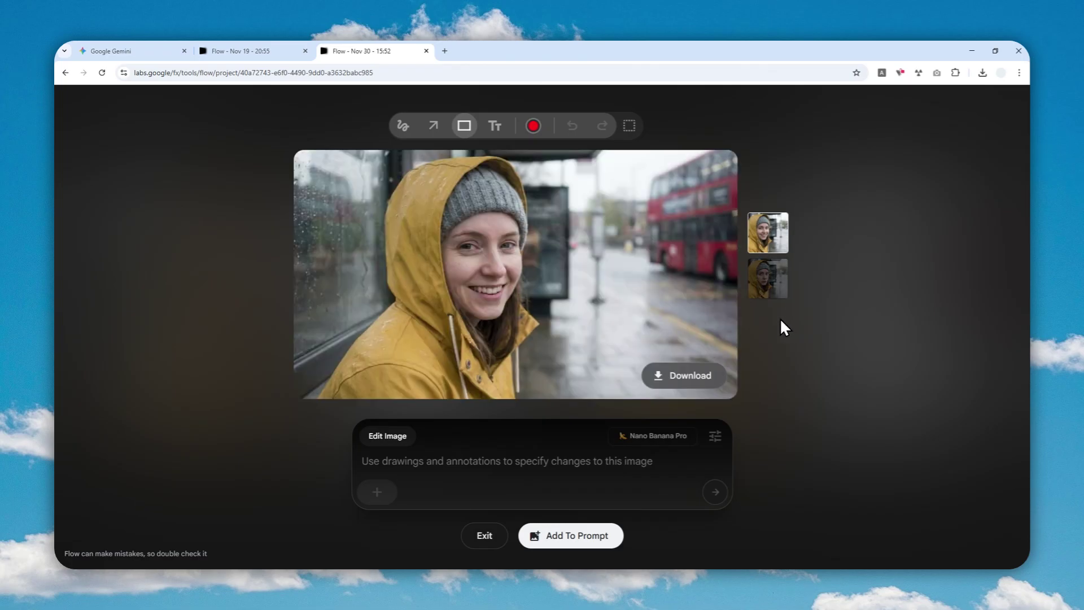
Step: Compare the original portrait with the edited version, undoing the remaining arrows on the original
{"action": "left_click", "coordinate": [768, 278]}
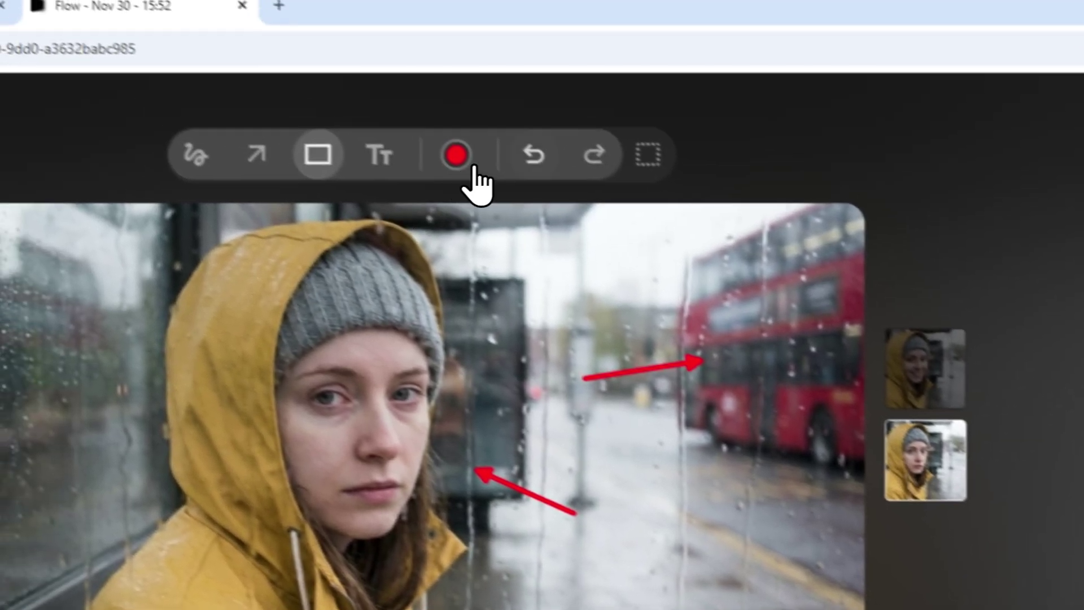
{"action": "left_click", "coordinate": [401, 69]}
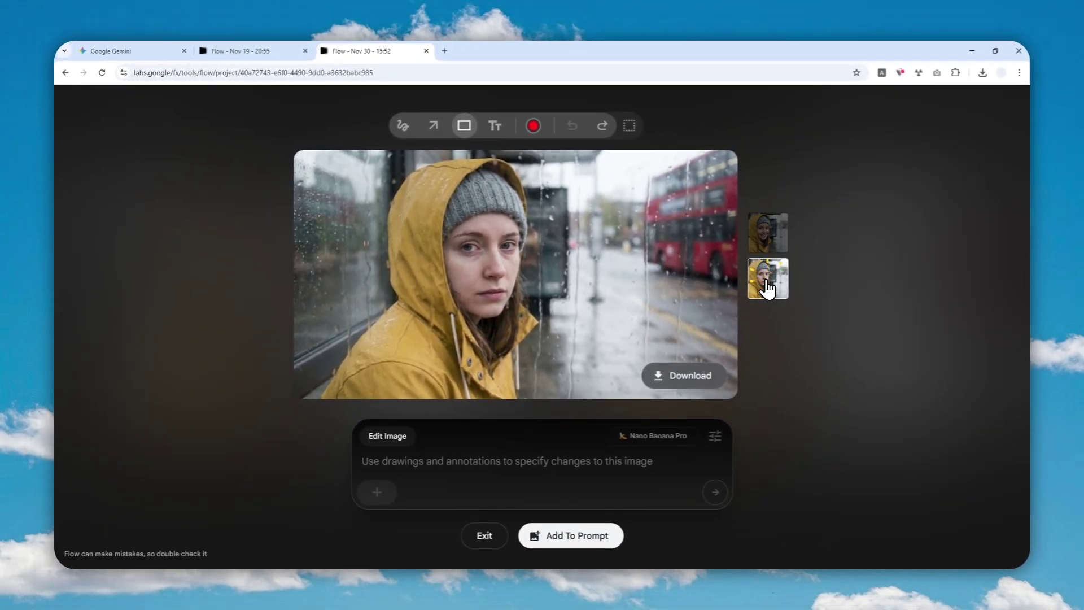
{"action": "left_click", "coordinate": [768, 249]}
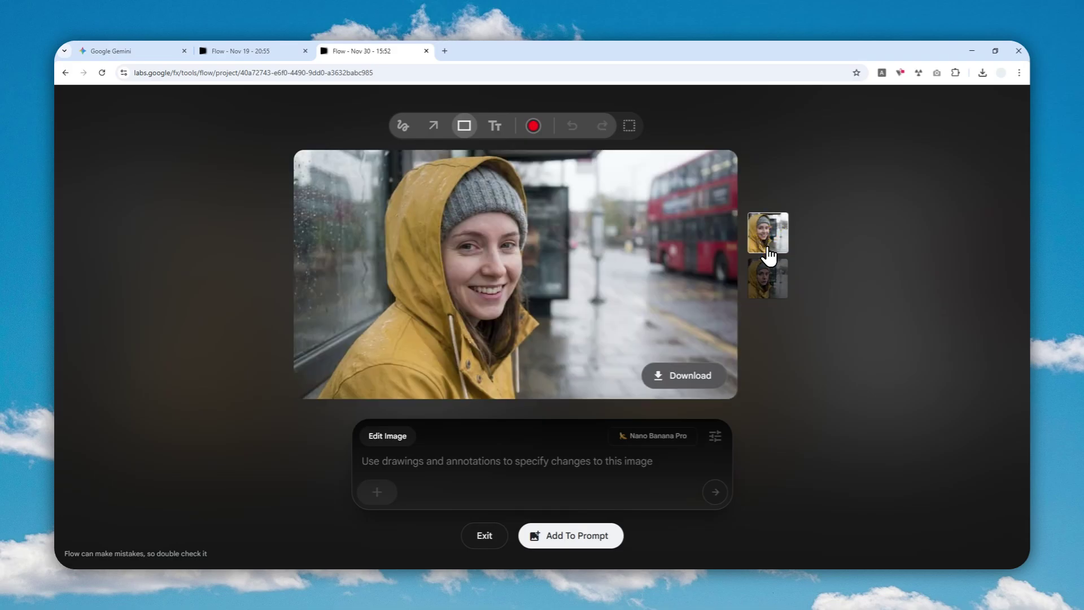
Step: Compare the original and edited portraits again, and download the edited version with the smiling woman
{"action": "left_click", "coordinate": [776, 277]}
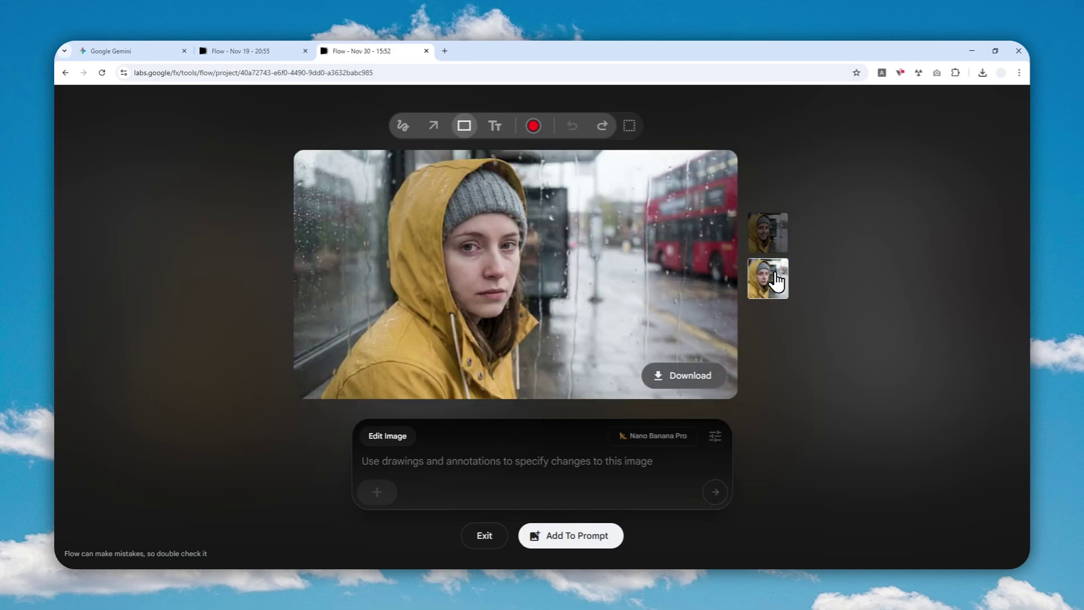
{"action": "left_click", "coordinate": [771, 233]}
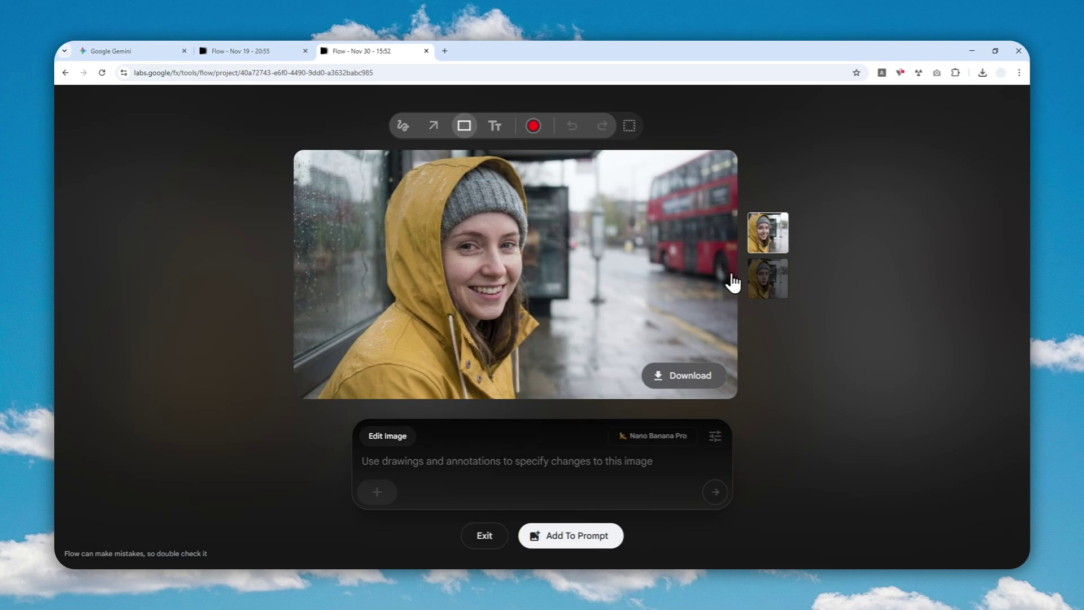
{"action": "left_click", "coordinate": [771, 293]}
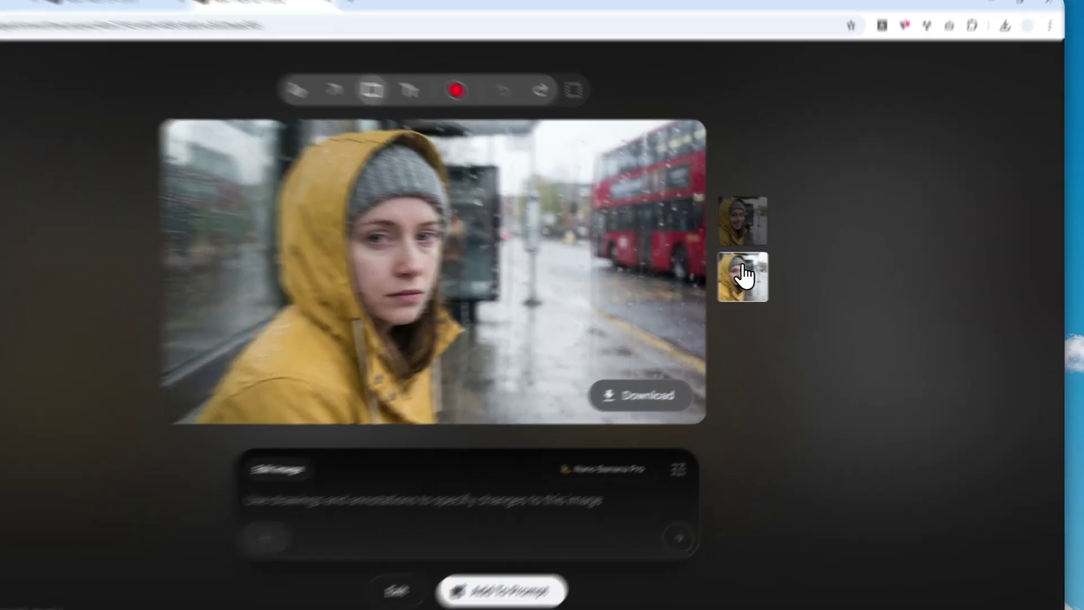
{"action": "left_click", "coordinate": [768, 233]}
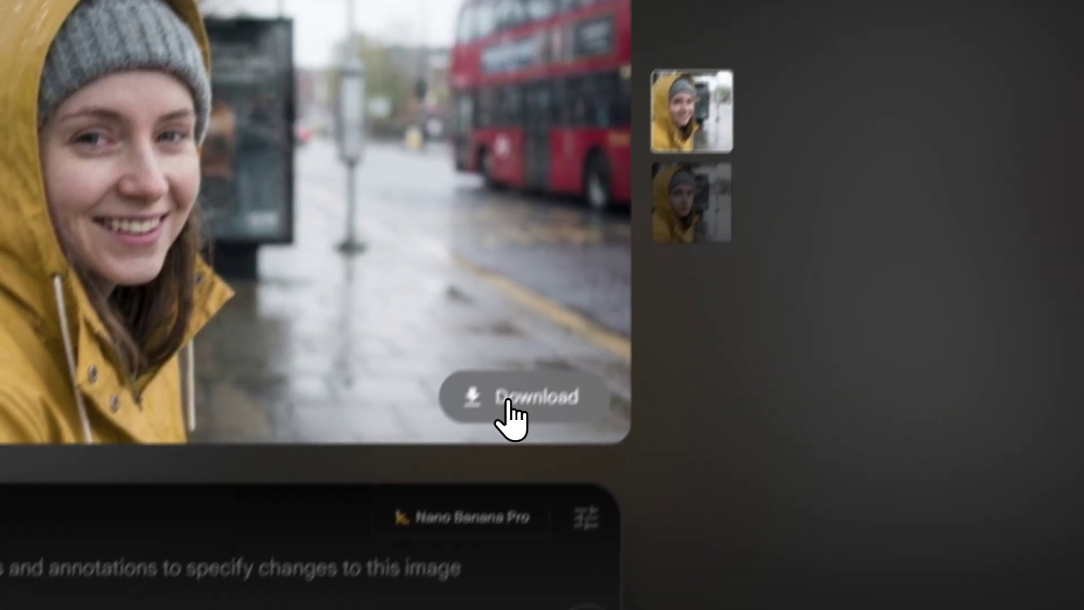
{"action": "left_click", "coordinate": [510, 405]}
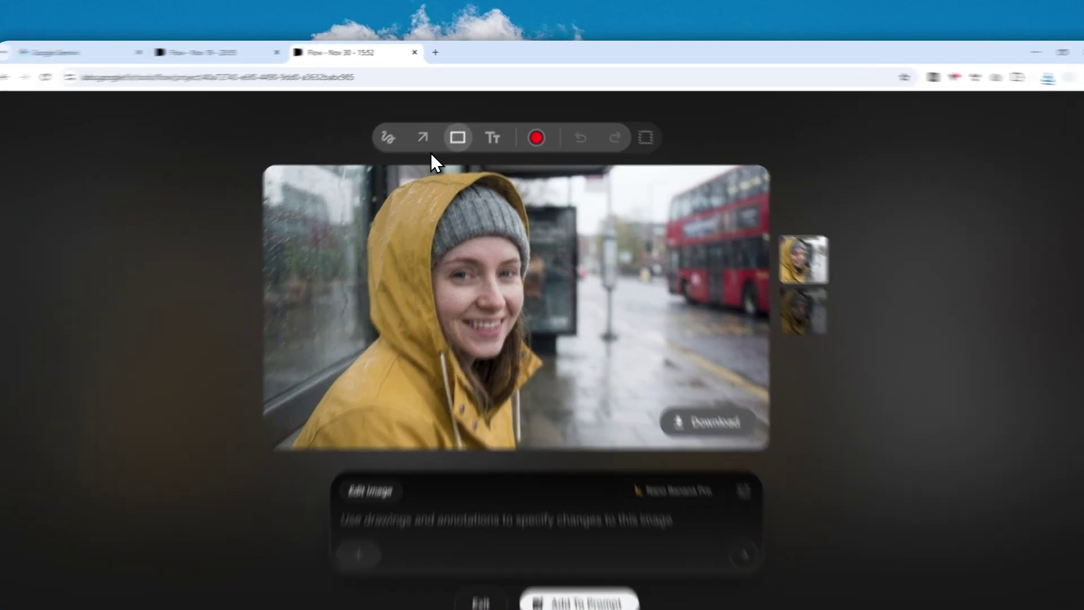
Step: Exit the portrait's annotation editor and return to the project's image gallery
{"action": "left_click", "coordinate": [458, 144]}
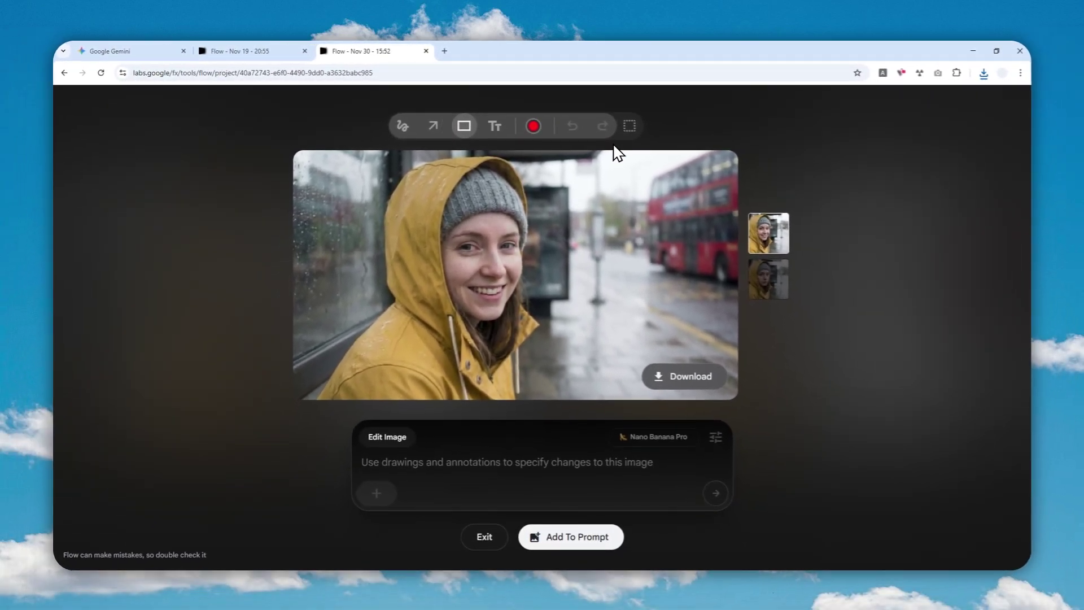
{"action": "left_click", "coordinate": [485, 534]}
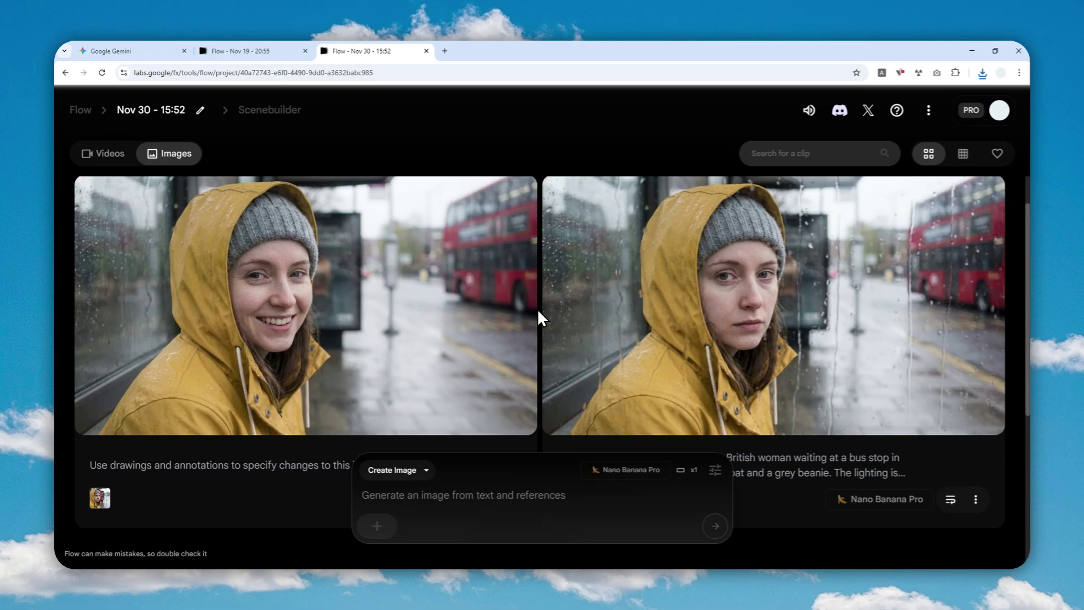
{"action": "left_click", "coordinate": [81, 111]}
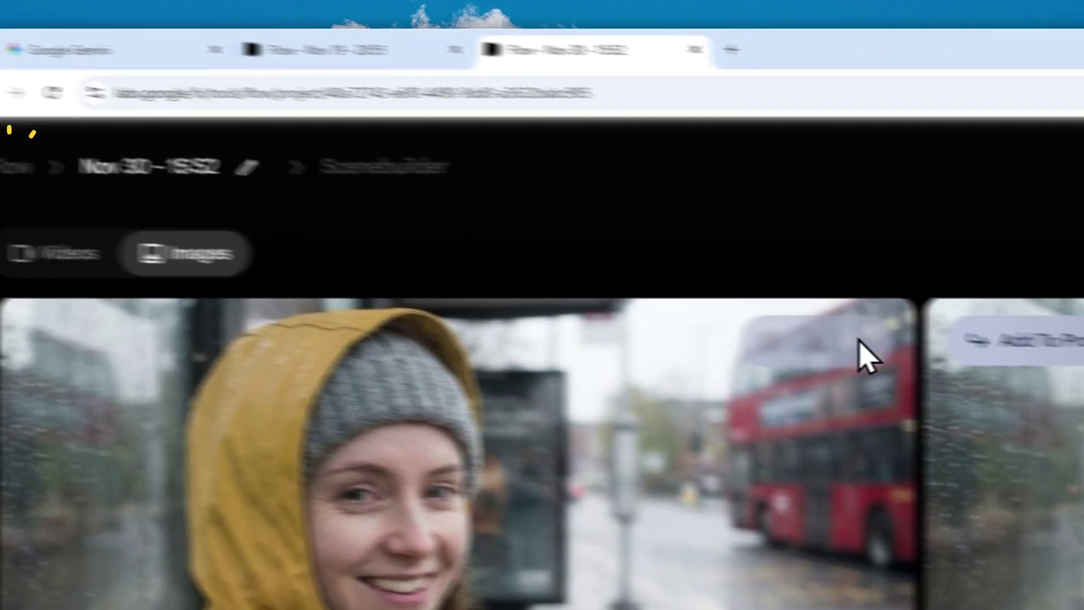